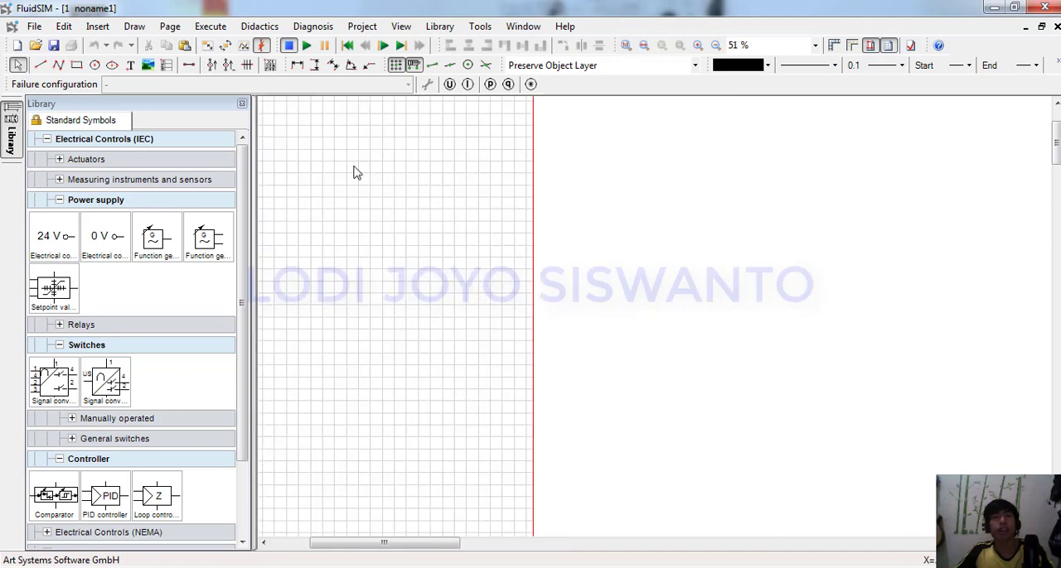
Check the page's drawing size and orientation settings without changing them.
{"action": "left_click", "coordinate": [170, 25]}
{"action": "left_click", "coordinate": [195, 62]}
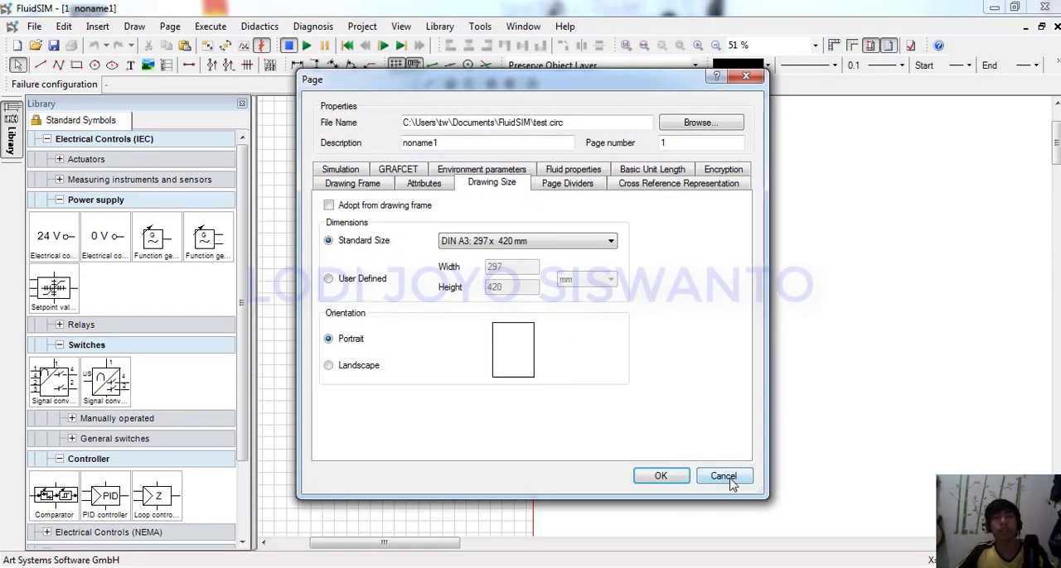
{"action": "left_click", "coordinate": [722, 477]}
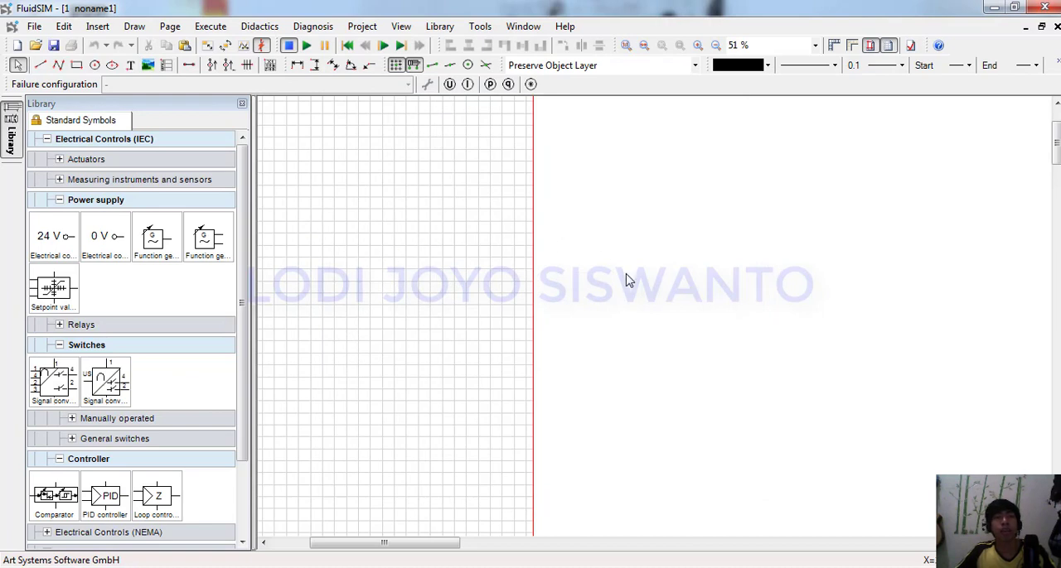
Place a 24 V electrical connection near the page's upper edge and a 0 V connection well below it.
{"action": "left_click_drag", "start_coordinate": [457, 544], "coordinate": [351, 546]}
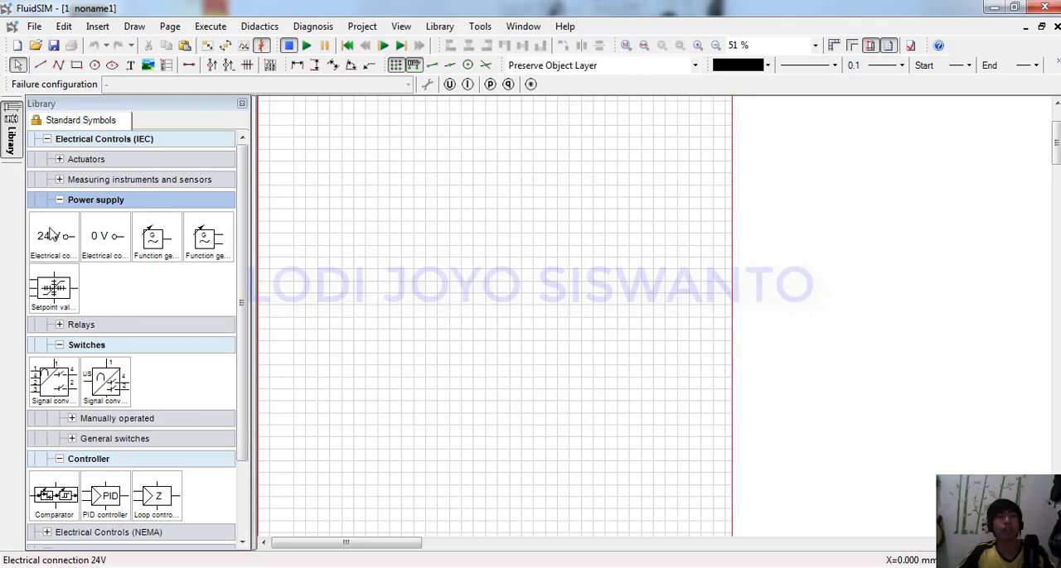
{"action": "left_click_drag", "start_coordinate": [52, 236], "coordinate": [322, 161]}
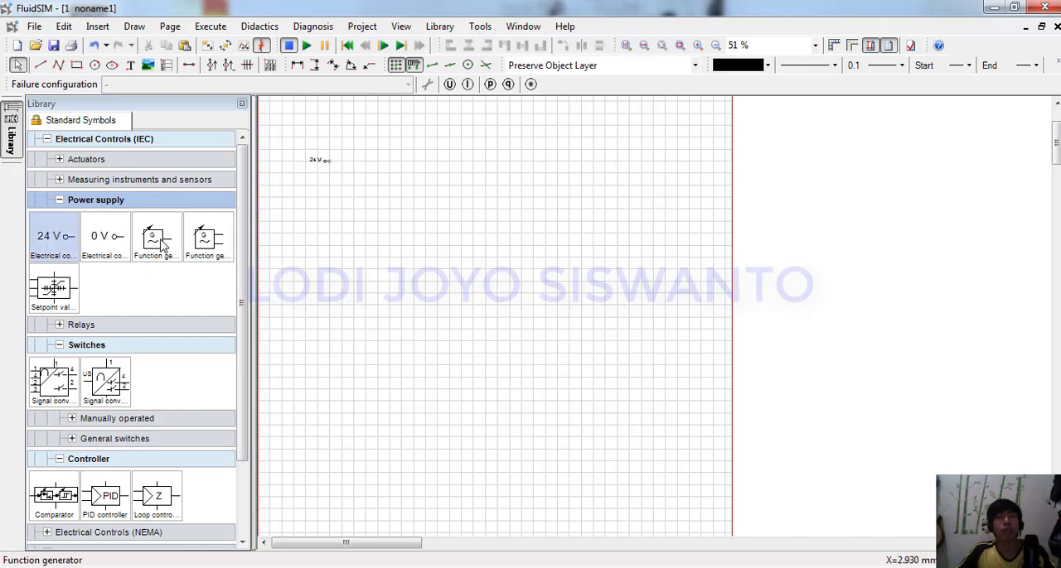
{"action": "left_click_drag", "start_coordinate": [105, 236], "coordinate": [330, 346]}
Find the IEC Pushbutton (break) symbol, place it below the 24 V connection and wire its terminal 1 to 24 V.
{"action": "key", "text": "ctrl+f"}
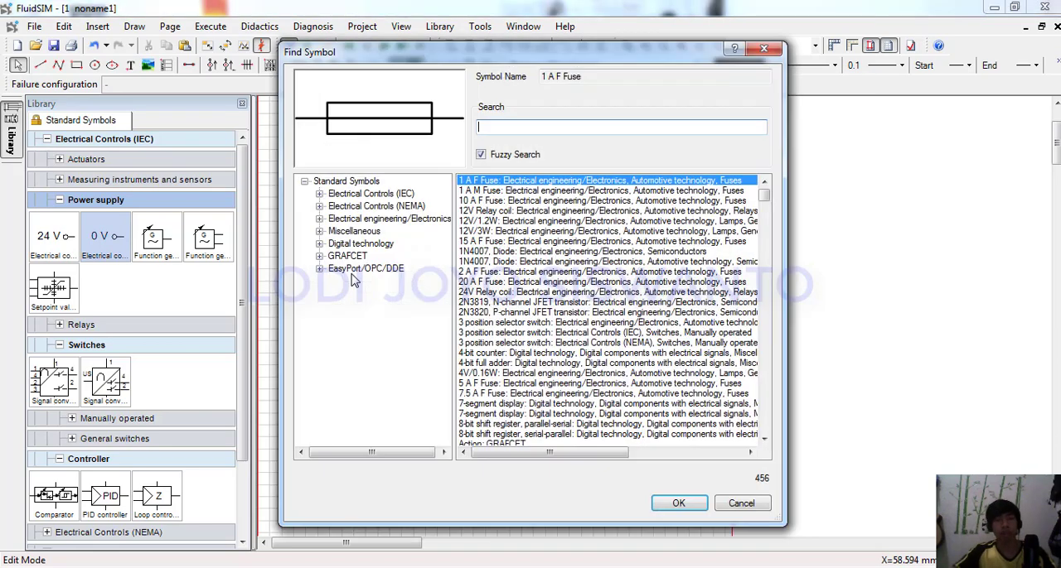
{"action": "type", "text": "brea"}
{"action": "left_click", "coordinate": [619, 322]}
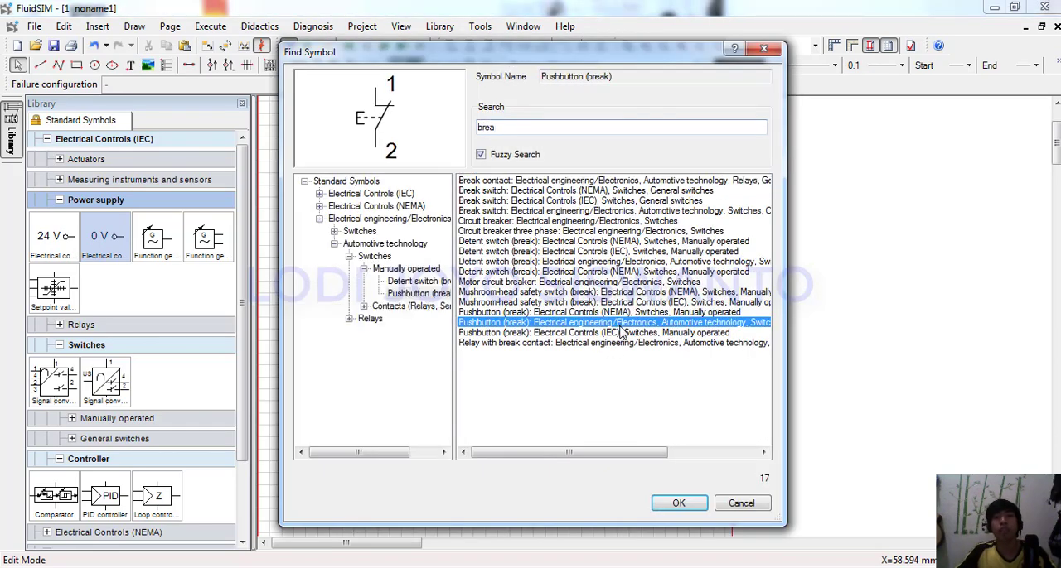
{"action": "left_click", "coordinate": [627, 332]}
{"action": "left_click", "coordinate": [675, 503]}
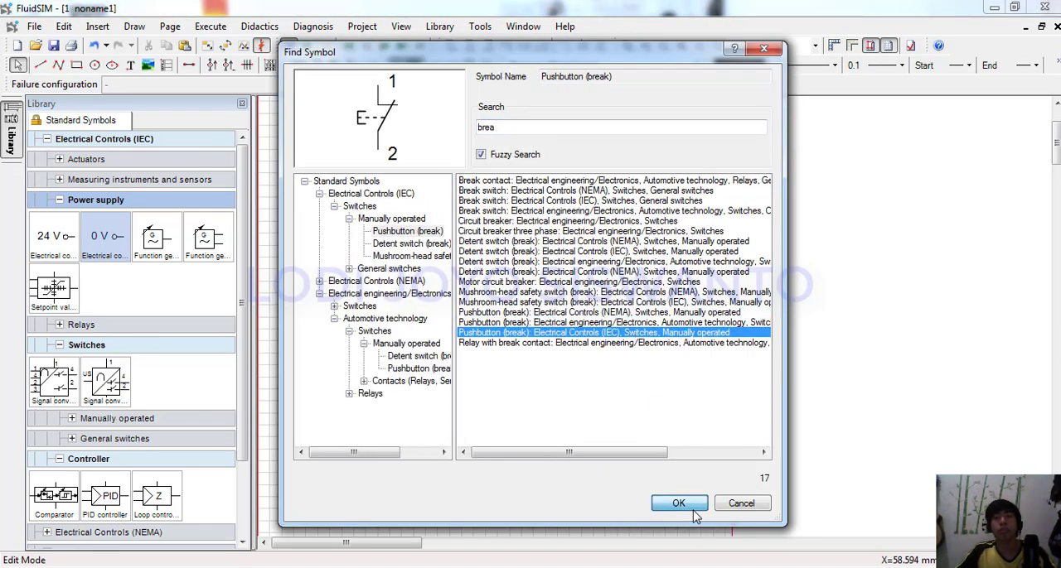
{"action": "left_click", "coordinate": [331, 167]}
{"action": "scroll", "coordinate": [332, 168], "scroll_direction": "up", "scroll_amount": 6}
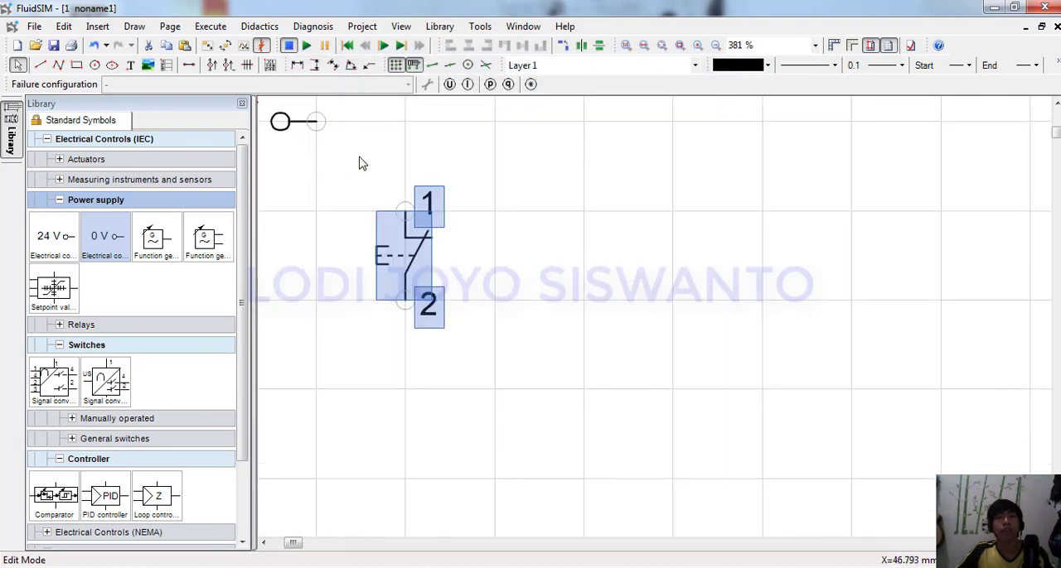
{"action": "left_click", "coordinate": [381, 169]}
{"action": "left_click_drag", "start_coordinate": [405, 211], "coordinate": [316, 124]}
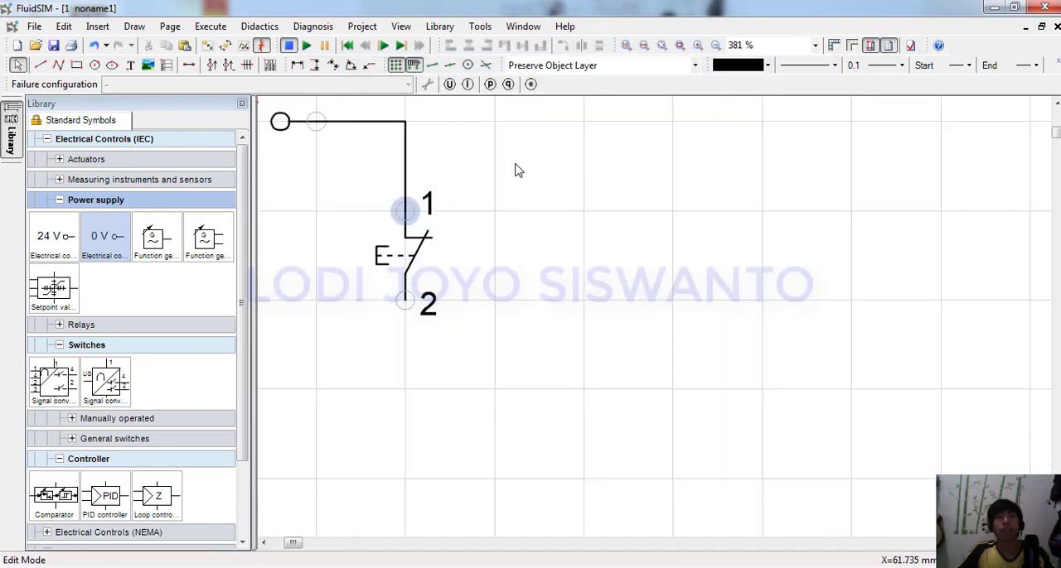
Set the break pushbutton's identification to PB1 and display it in the circuit.
{"action": "left_click", "coordinate": [406, 255]}
{"action": "double_click", "coordinate": [462, 278]}
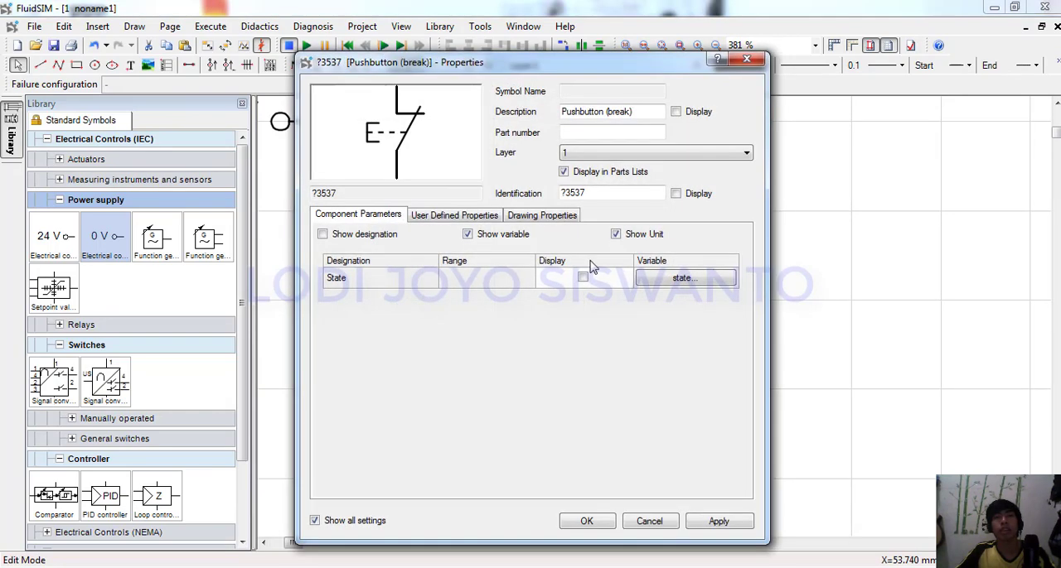
{"action": "left_click_drag", "start_coordinate": [585, 194], "coordinate": [561, 197]}
{"action": "key", "text": "BackSpace"}
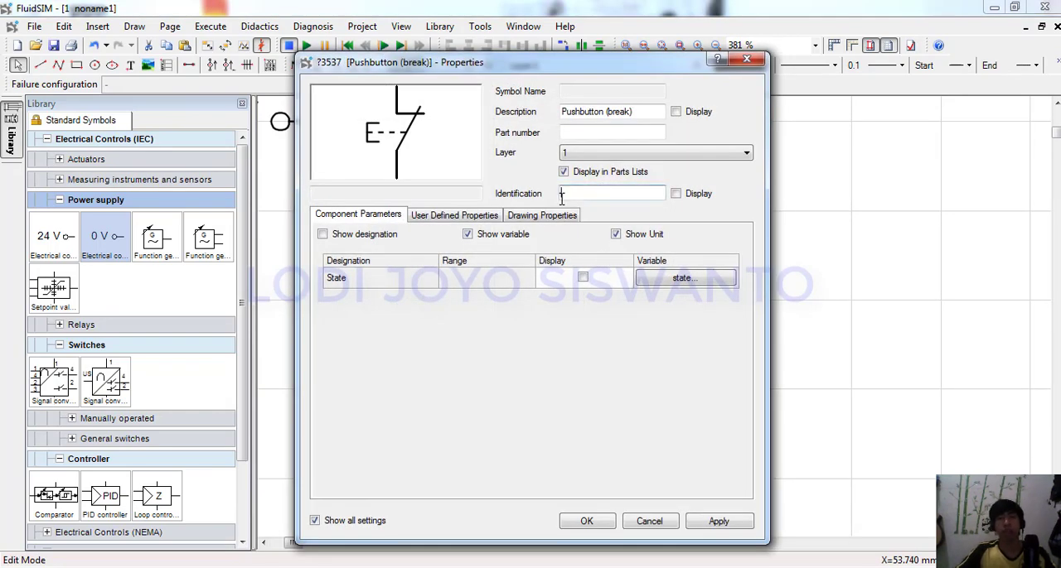
{"action": "type", "text": "pb1"}
{"action": "type", "text": "PB1"}
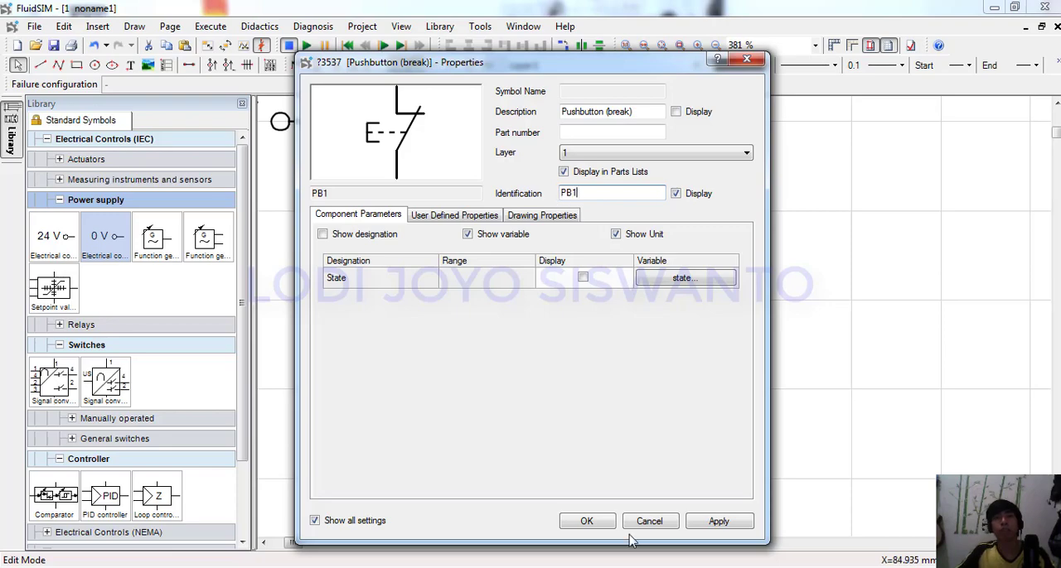
{"action": "left_click", "coordinate": [580, 524]}
Search the symbols for MAKE, compare the make-type switches, and place the IEC Pushbutton (make) in line beneath PB1.
{"action": "scroll", "coordinate": [523, 412], "scroll_direction": "down", "scroll_amount": 3}
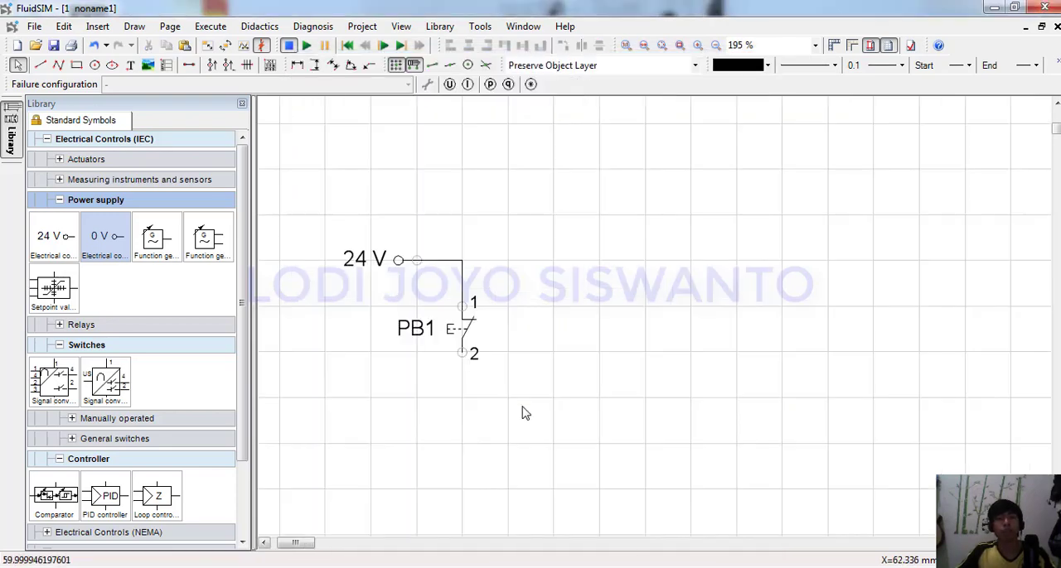
{"action": "key", "text": "ctrl+f"}
{"action": "type", "text": "MAKE"}
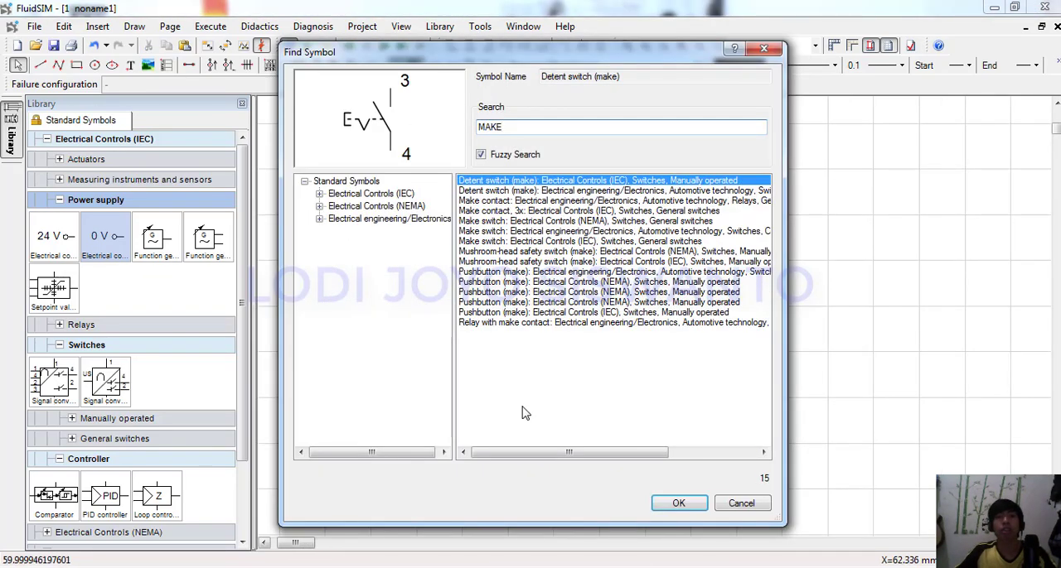
{"action": "left_click", "coordinate": [657, 303]}
{"action": "left_click", "coordinate": [666, 321]}
{"action": "left_click", "coordinate": [665, 313]}
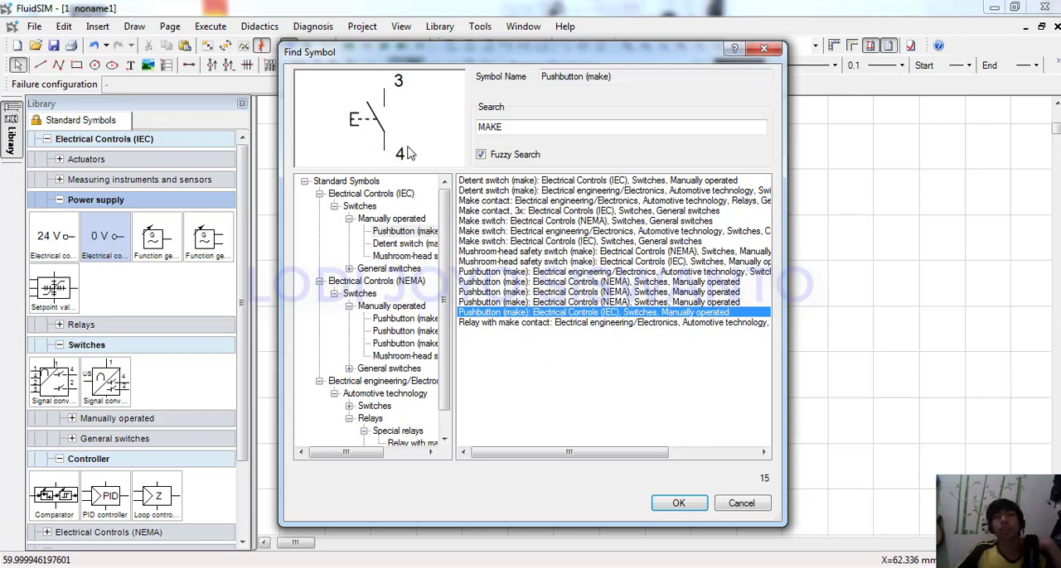
{"action": "left_click", "coordinate": [502, 222]}
{"action": "left_click", "coordinate": [514, 232]}
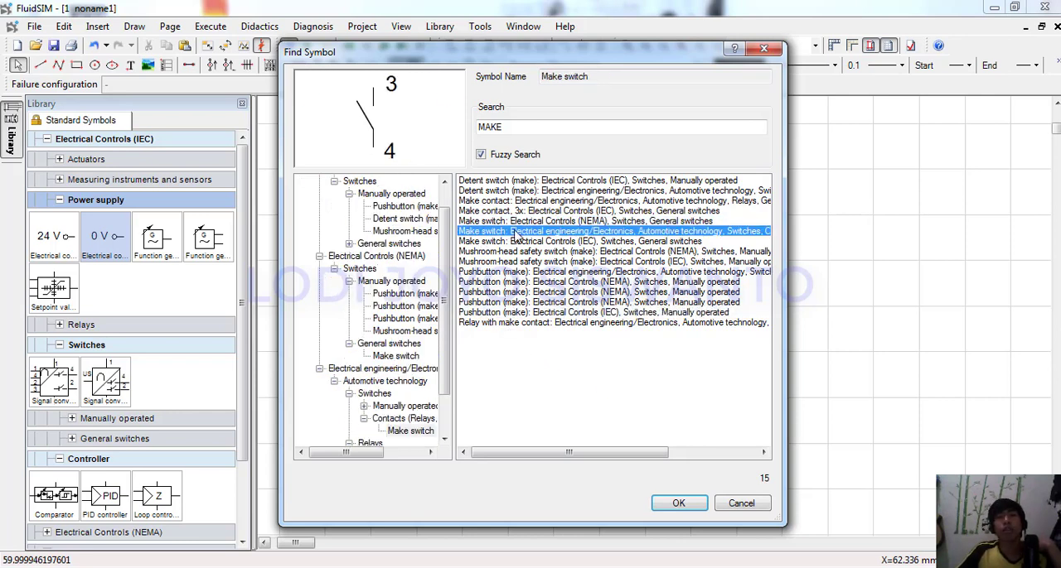
{"action": "left_click", "coordinate": [507, 191]}
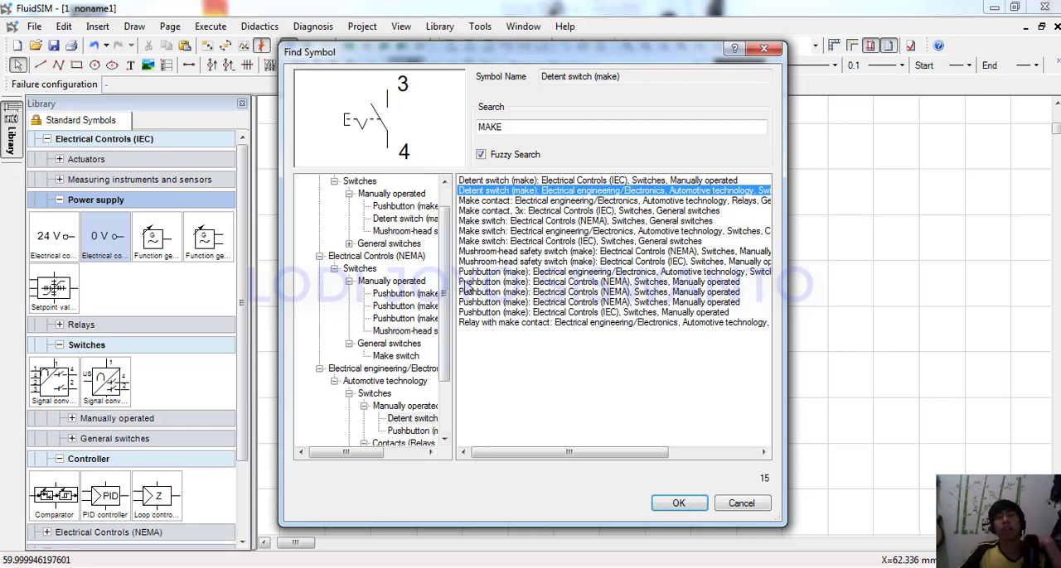
{"action": "left_click", "coordinate": [494, 302]}
{"action": "left_click", "coordinate": [496, 312]}
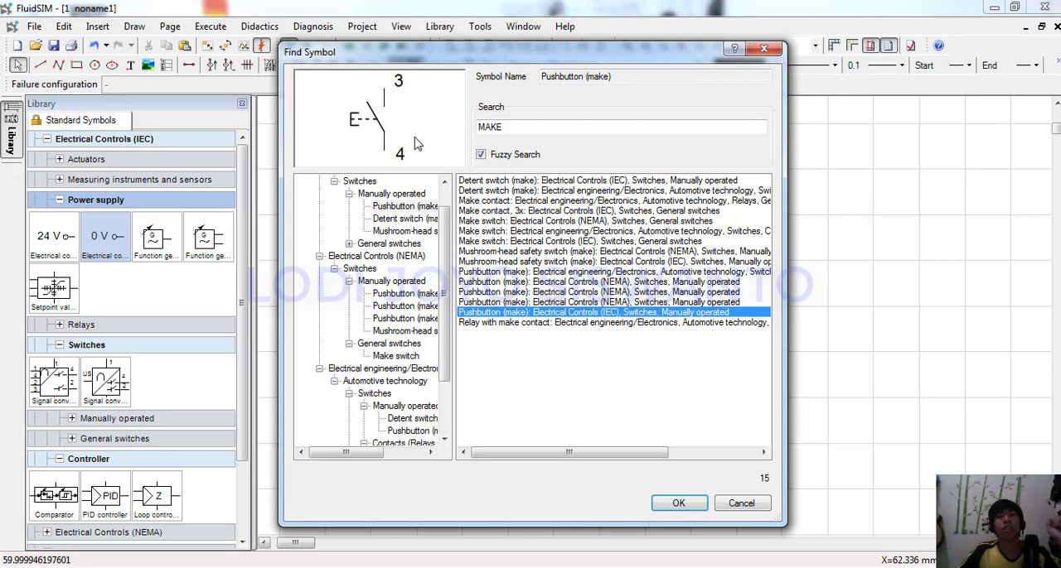
{"action": "left_click", "coordinate": [627, 192]}
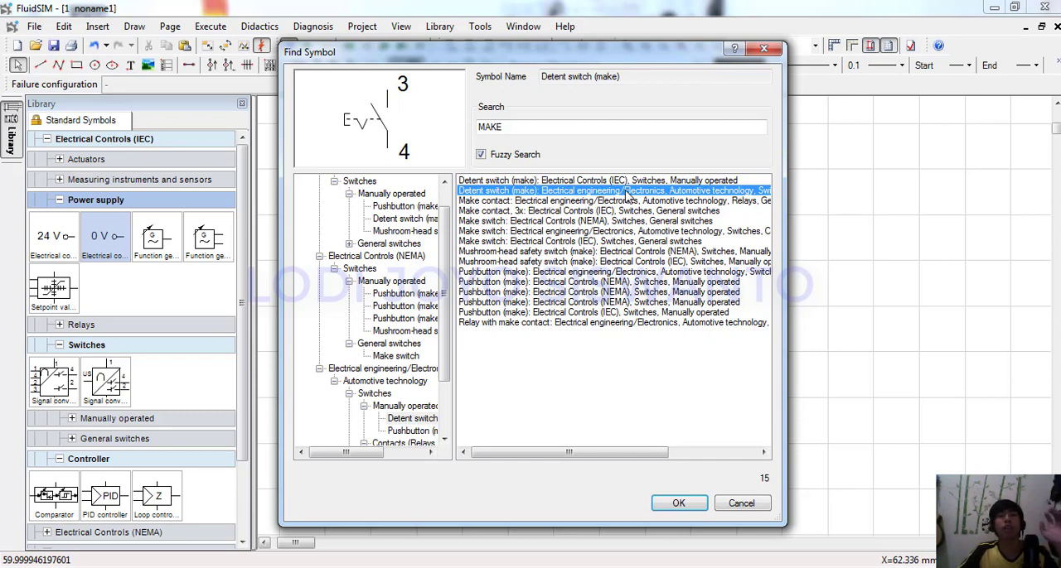
{"action": "left_click", "coordinate": [693, 314]}
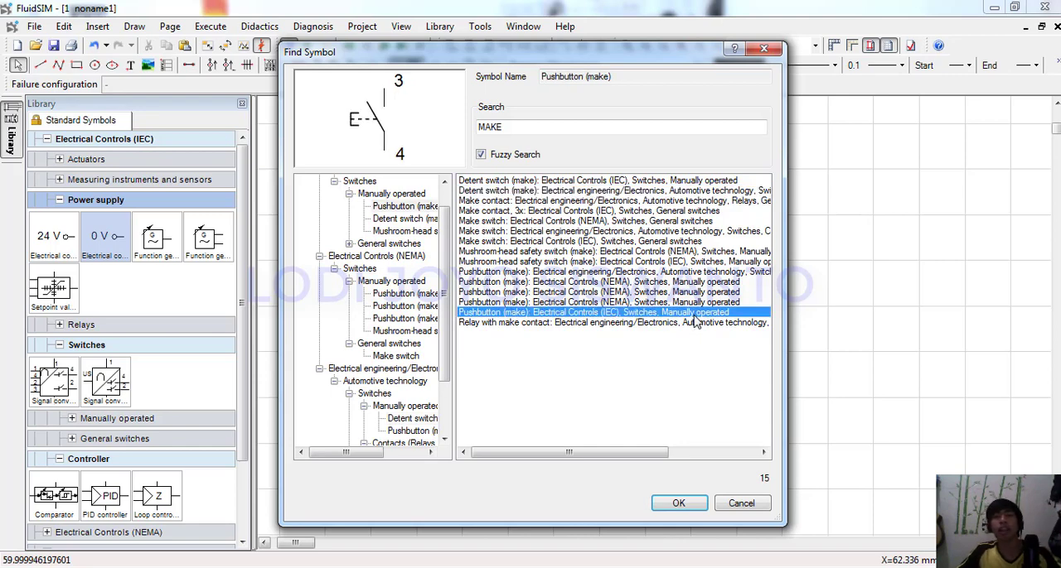
{"action": "left_click", "coordinate": [693, 509]}
{"action": "left_click", "coordinate": [428, 419]}
{"action": "scroll", "coordinate": [428, 420], "scroll_direction": "down", "scroll_amount": 3}
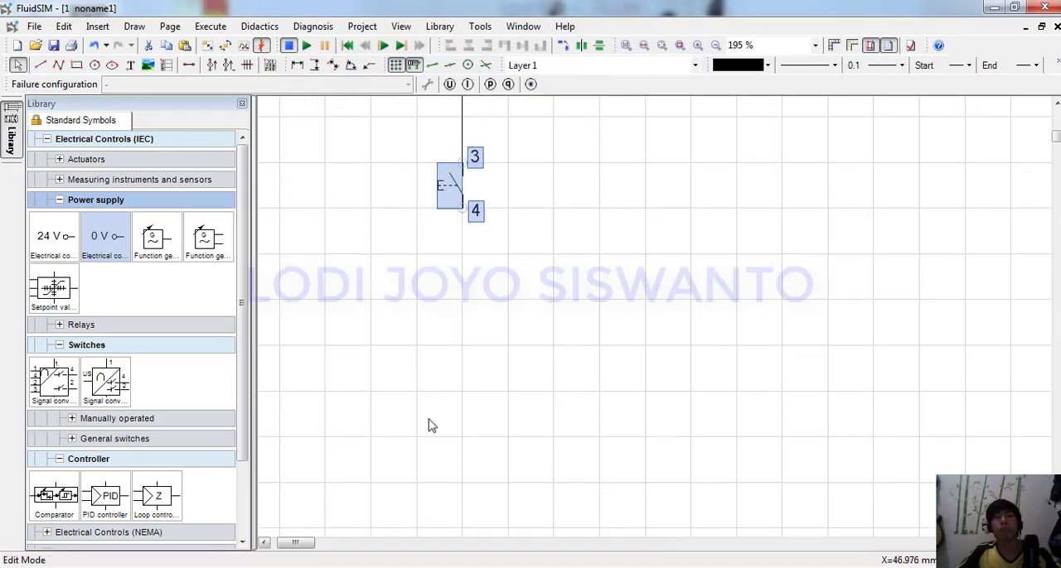
Set the make pushbutton's identification to PB2 and display it in the circuit.
{"action": "scroll", "coordinate": [473, 275], "scroll_direction": "up", "scroll_amount": 3}
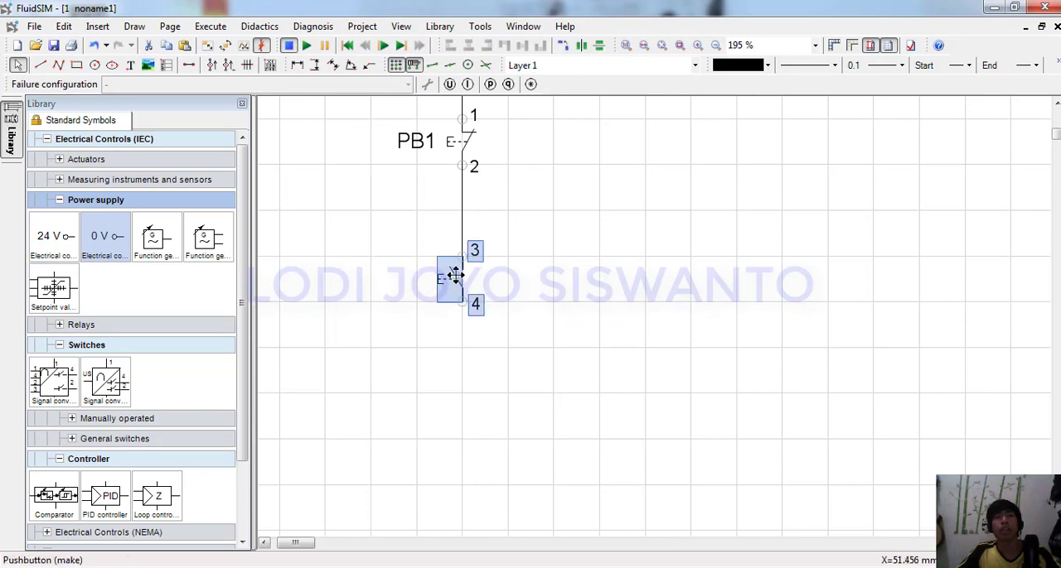
{"action": "double_click", "coordinate": [455, 274]}
{"action": "left_click", "coordinate": [594, 193]}
{"action": "left_click_drag", "start_coordinate": [593, 193], "coordinate": [507, 201]}
{"action": "type", "text": "P"}
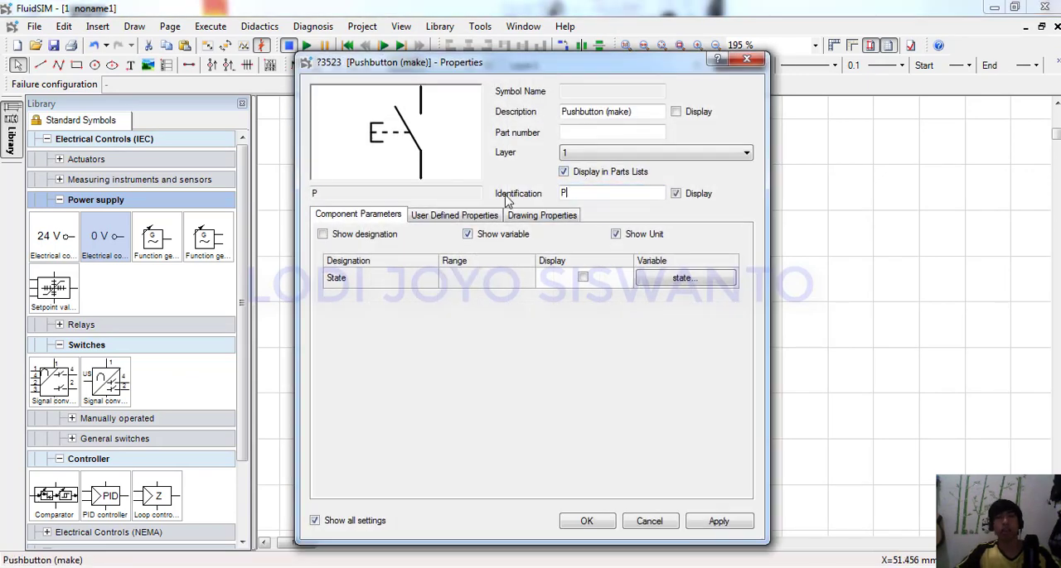
{"action": "type", "text": "B2"}
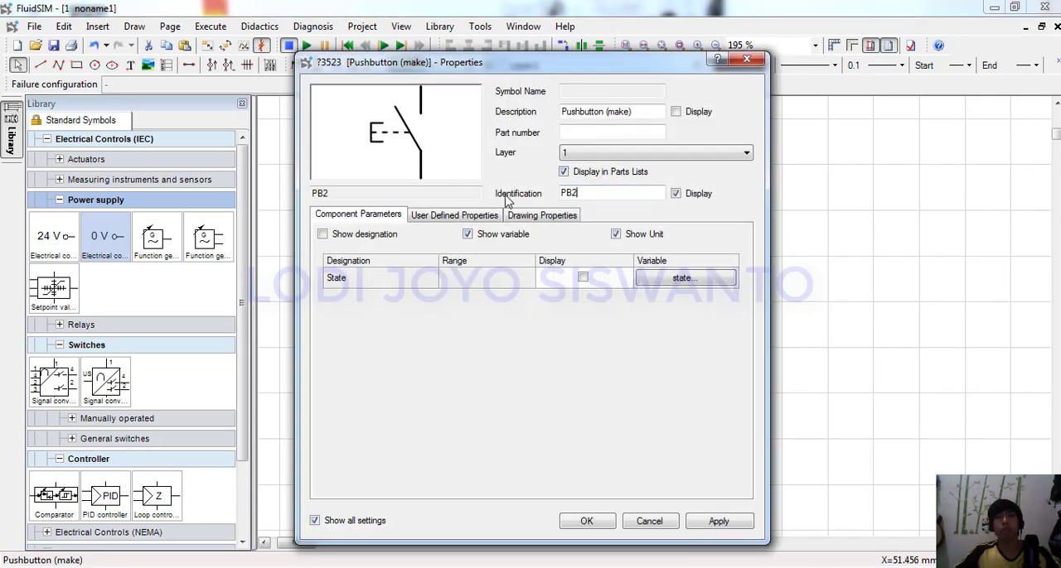
{"action": "left_click", "coordinate": [571, 523]}
Place an IEC Make switch beside PB2 and wire its terminal 3 to the line between PB1 and PB2.
{"action": "scroll", "coordinate": [535, 327], "scroll_direction": "up", "scroll_amount": 3}
{"action": "double_click", "coordinate": [536, 326]}
{"action": "type", "text": "MA"}
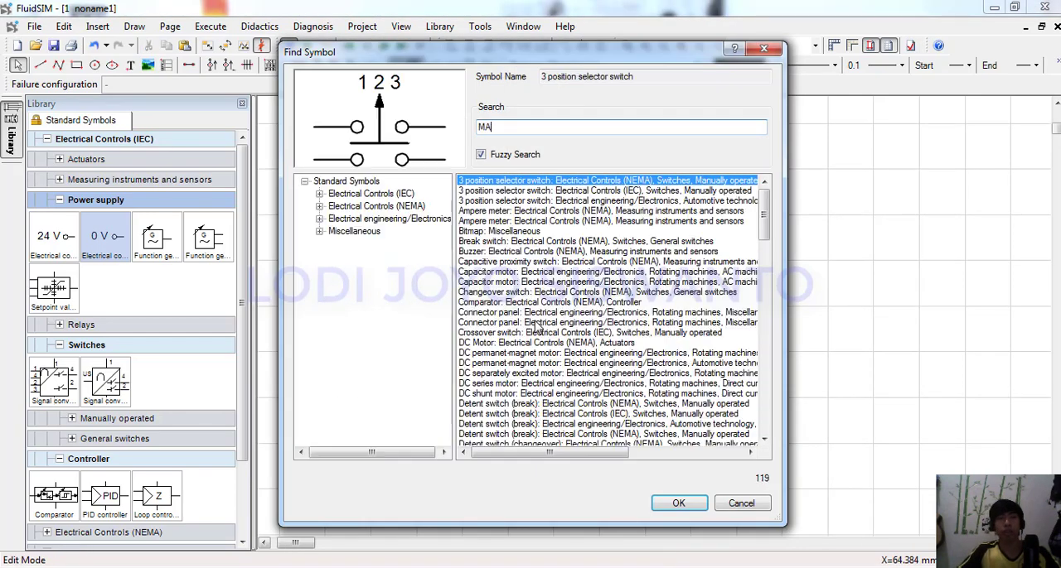
{"action": "type", "text": "KE"}
{"action": "left_click", "coordinate": [652, 221]}
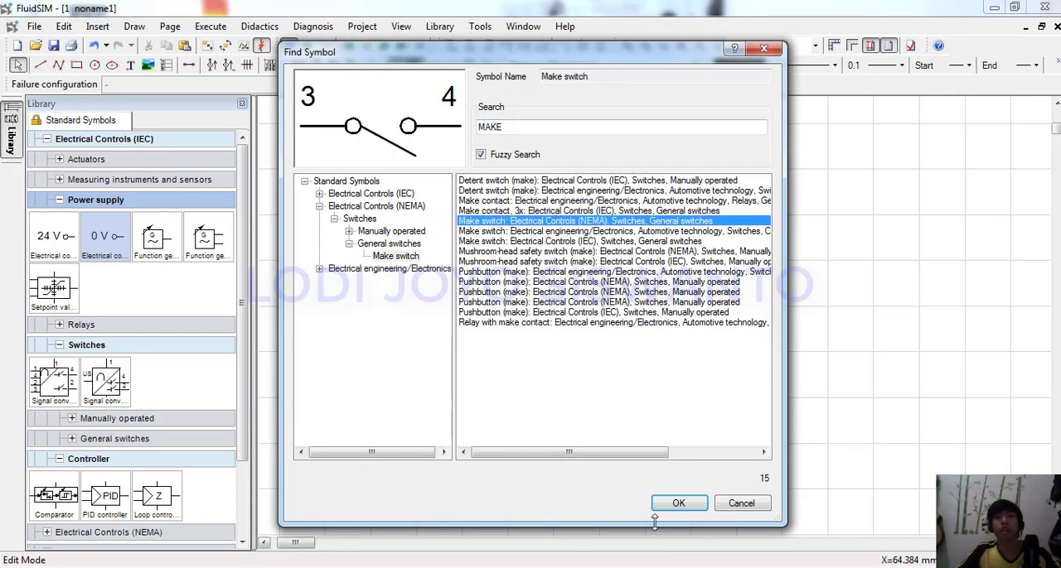
{"action": "left_click", "coordinate": [680, 211]}
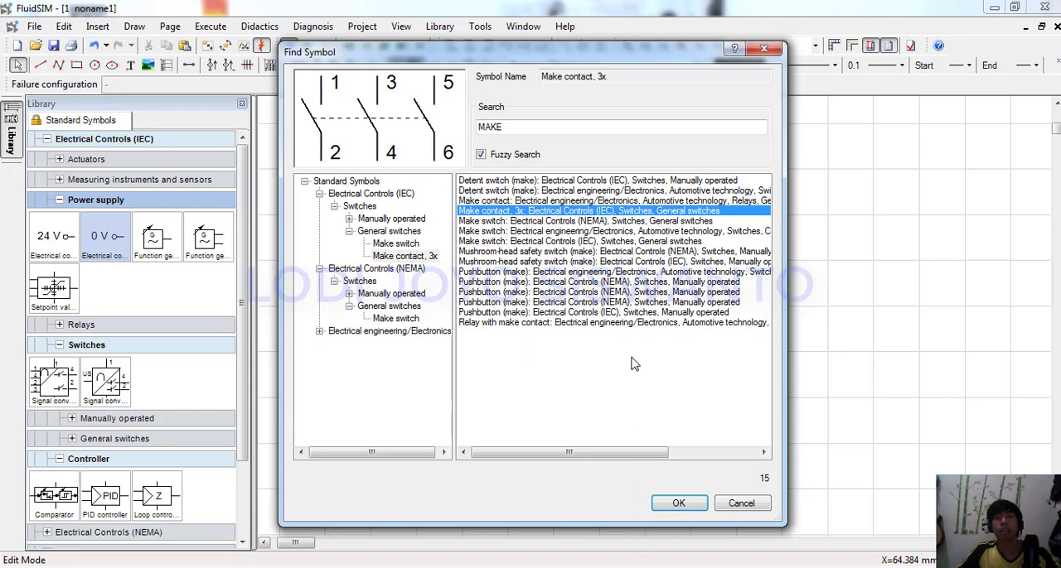
{"action": "left_click", "coordinate": [693, 241]}
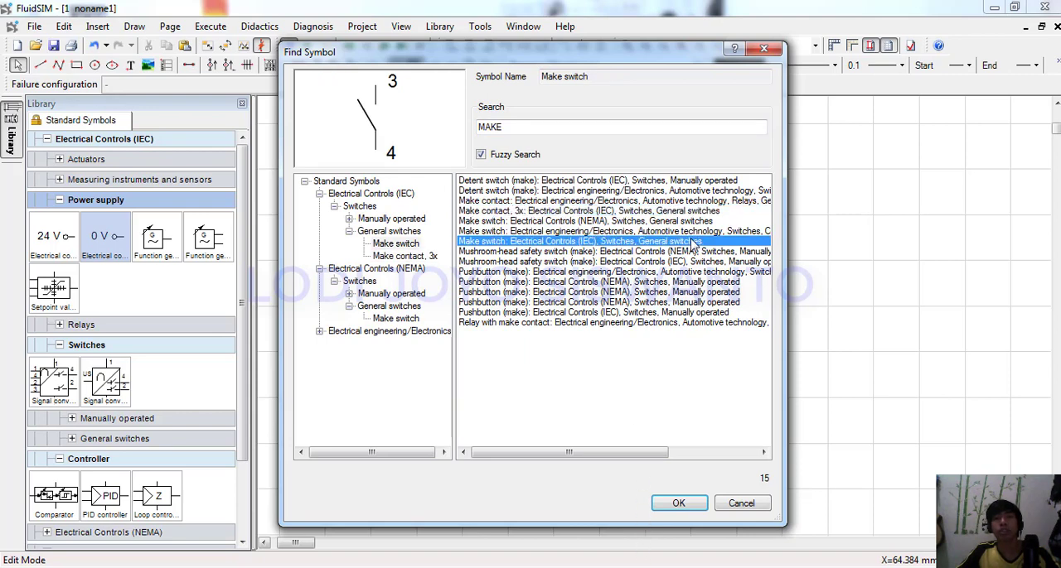
{"action": "left_click", "coordinate": [676, 505]}
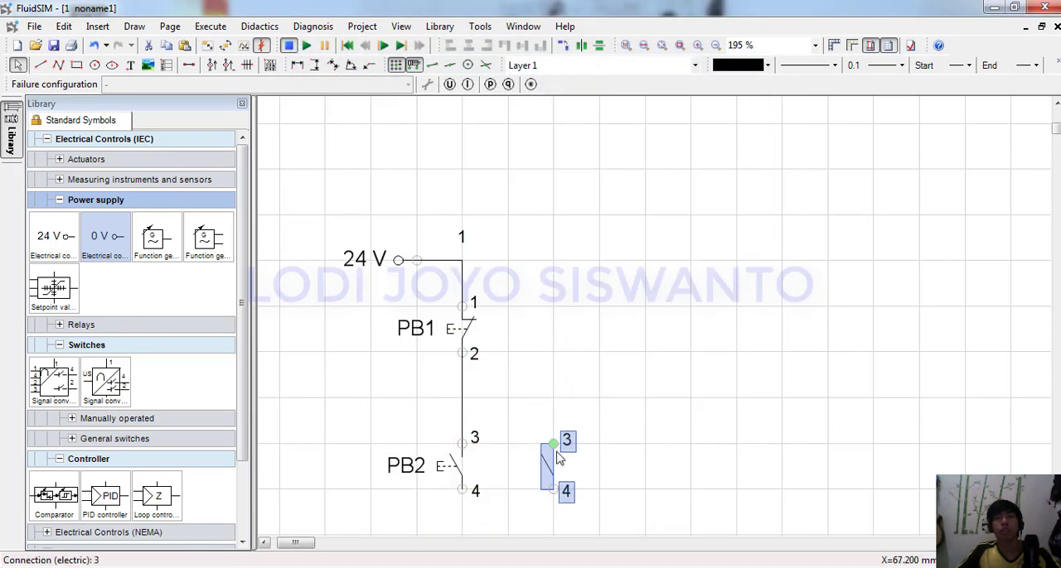
{"action": "left_click_drag", "start_coordinate": [555, 443], "coordinate": [461, 398]}
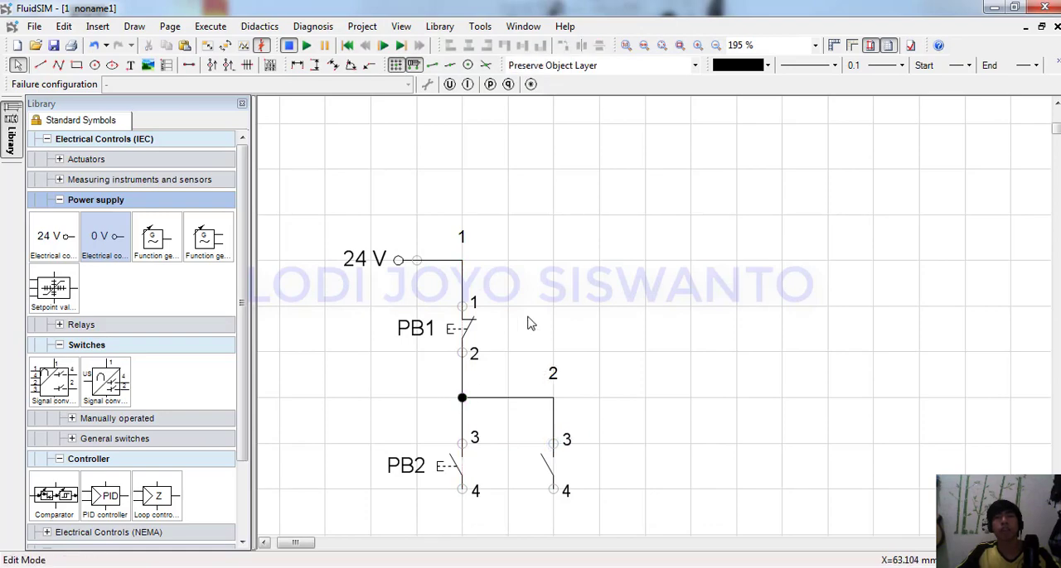
Place a 24V Relay coil in line beneath PB2 and wire its terminal A2 to the 0 V connection.
{"action": "scroll", "coordinate": [530, 324], "scroll_direction": "down", "scroll_amount": 3}
{"action": "key", "text": "ctrl+f"}
{"action": "type", "text": "RELA"}
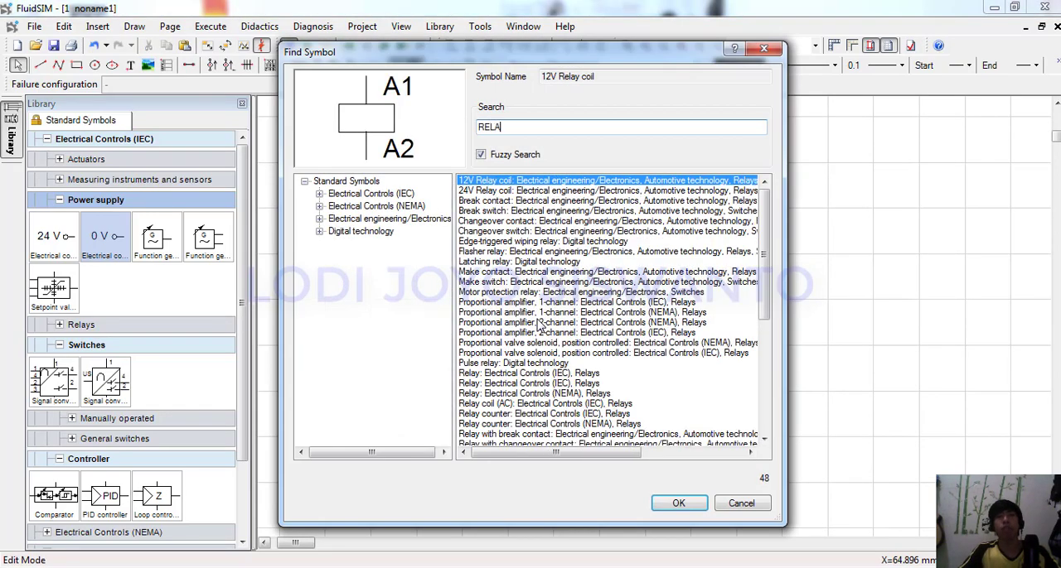
{"action": "type", "text": "Y"}
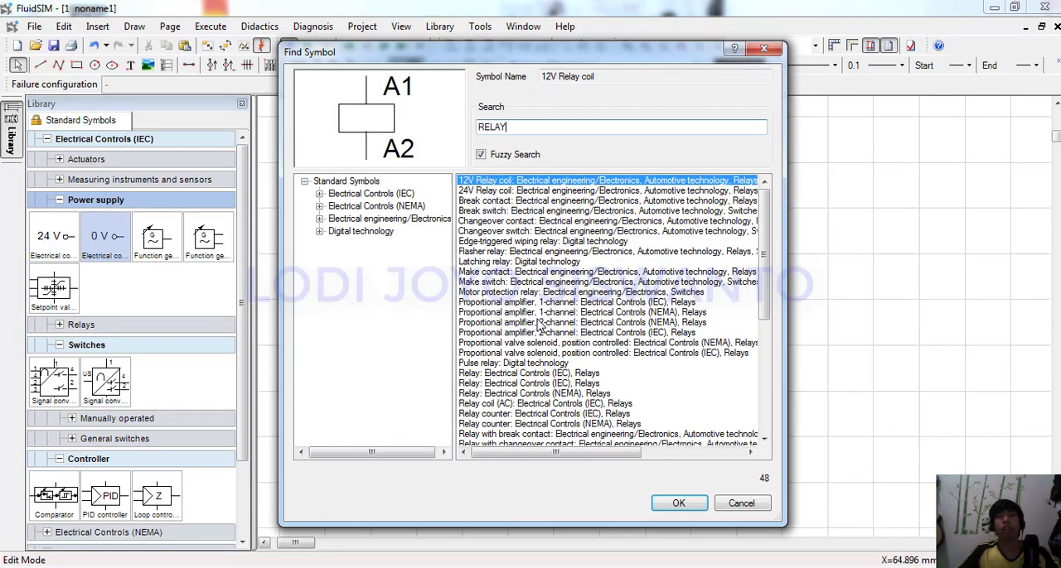
{"action": "left_click", "coordinate": [539, 192]}
{"action": "left_click", "coordinate": [677, 503]}
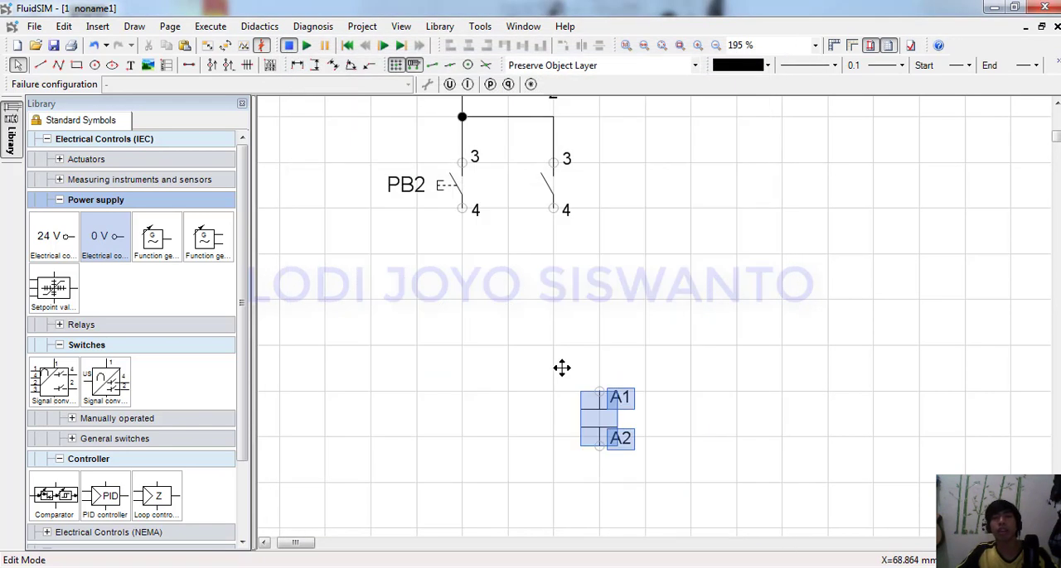
{"action": "scroll", "coordinate": [556, 370], "scroll_direction": "down", "scroll_amount": 3}
{"action": "left_click", "coordinate": [403, 425]}
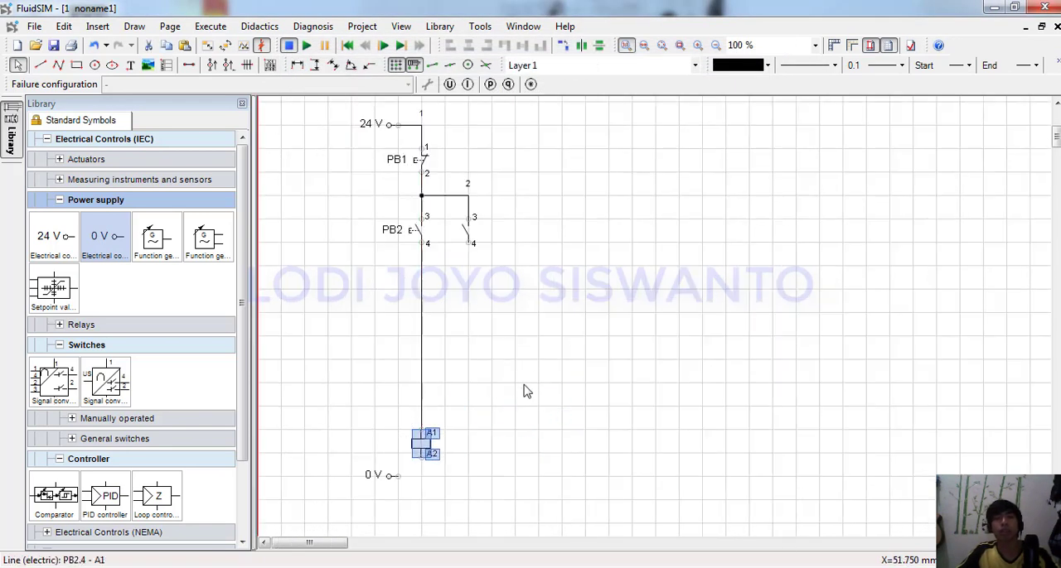
{"action": "left_click", "coordinate": [523, 391]}
{"action": "left_click_drag", "start_coordinate": [421, 457], "coordinate": [396, 476]}
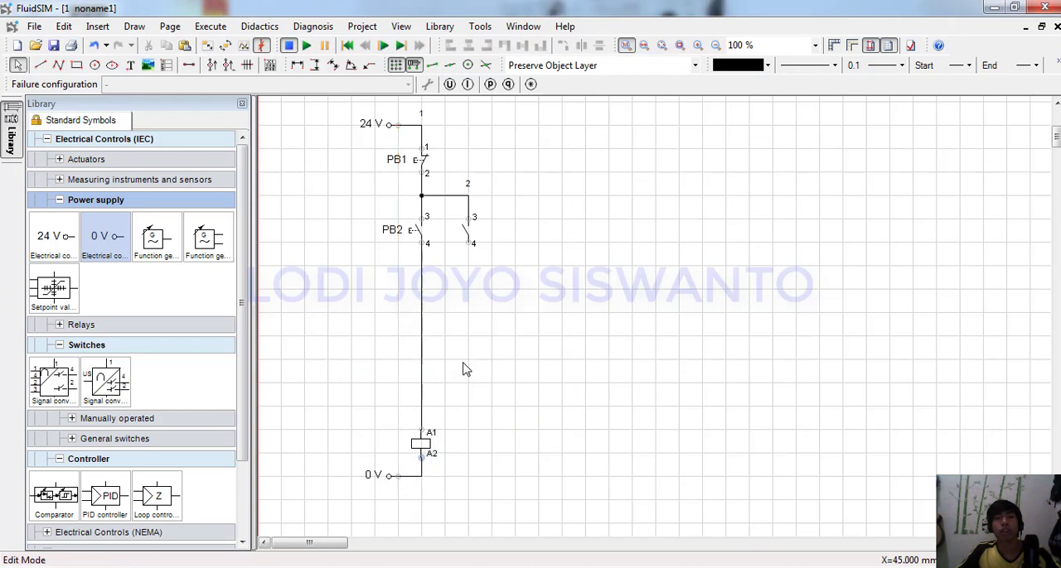
Wire the make switch's terminal 4 to the line below PB2 so the switch is parallel to PB2.
{"action": "left_click_drag", "start_coordinate": [473, 243], "coordinate": [421, 266]}
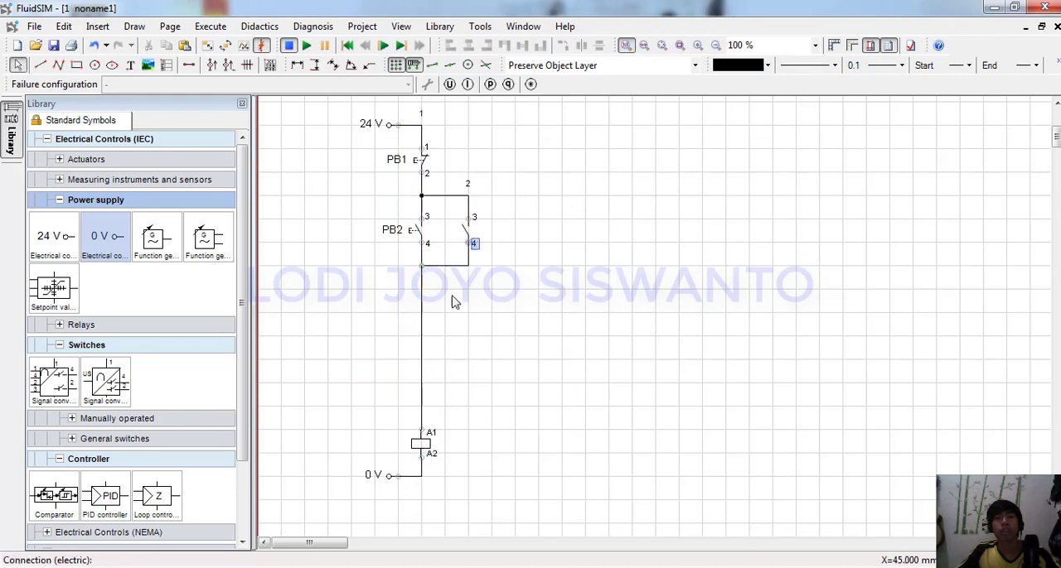
Set the relay coil's identification to K1 and display it in the circuit.
{"action": "double_click", "coordinate": [421, 444]}
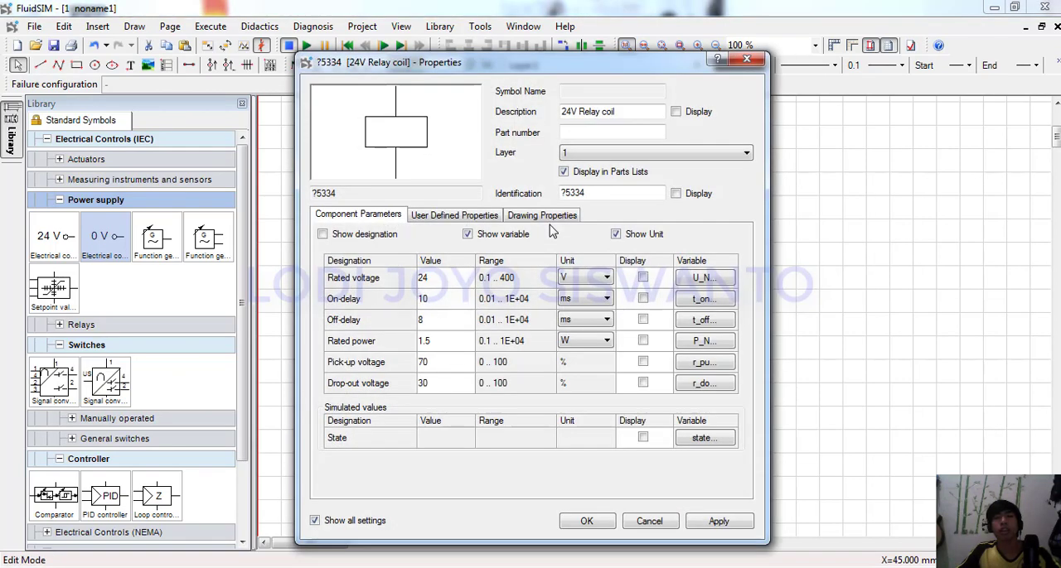
{"action": "double_click", "coordinate": [602, 193]}
{"action": "type", "text": "L="}
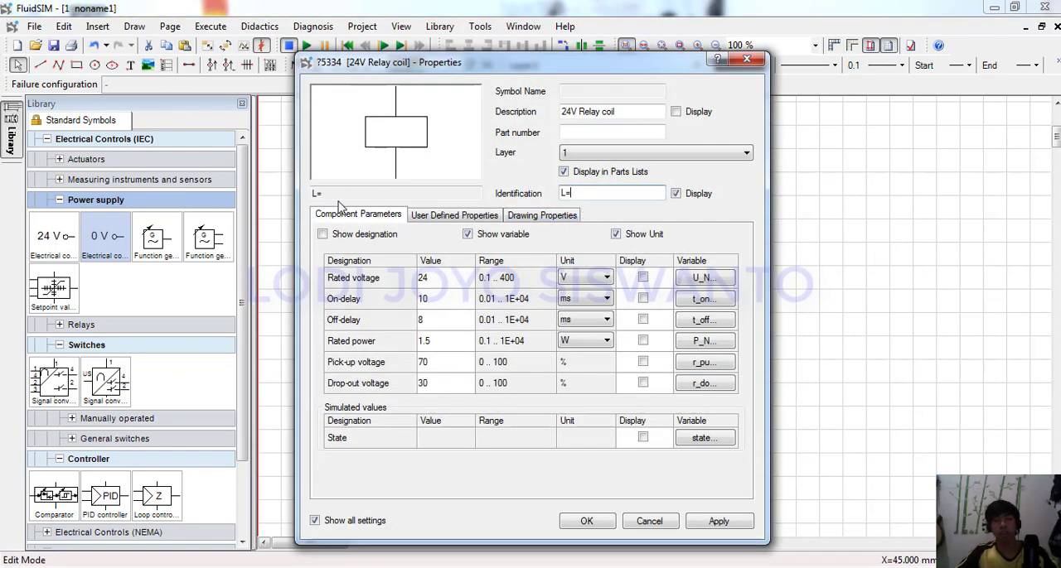
{"action": "key", "text": "BackSpace"}
{"action": "key", "text": "BackSpace"}
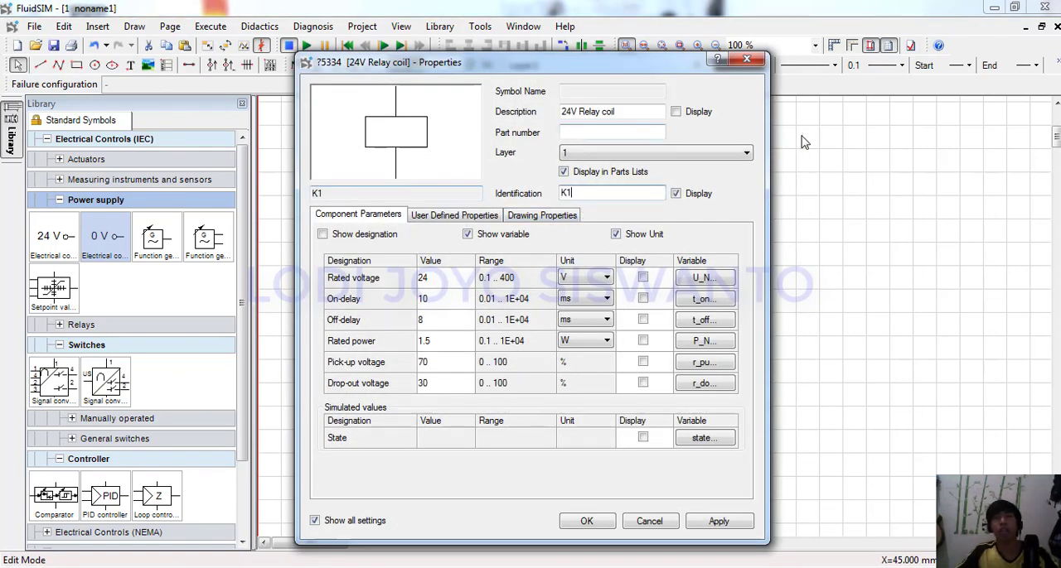
Set the relay coil's description to "contactor 1", display it, and move the label below the 0 V line.
{"action": "left_click", "coordinate": [676, 113]}
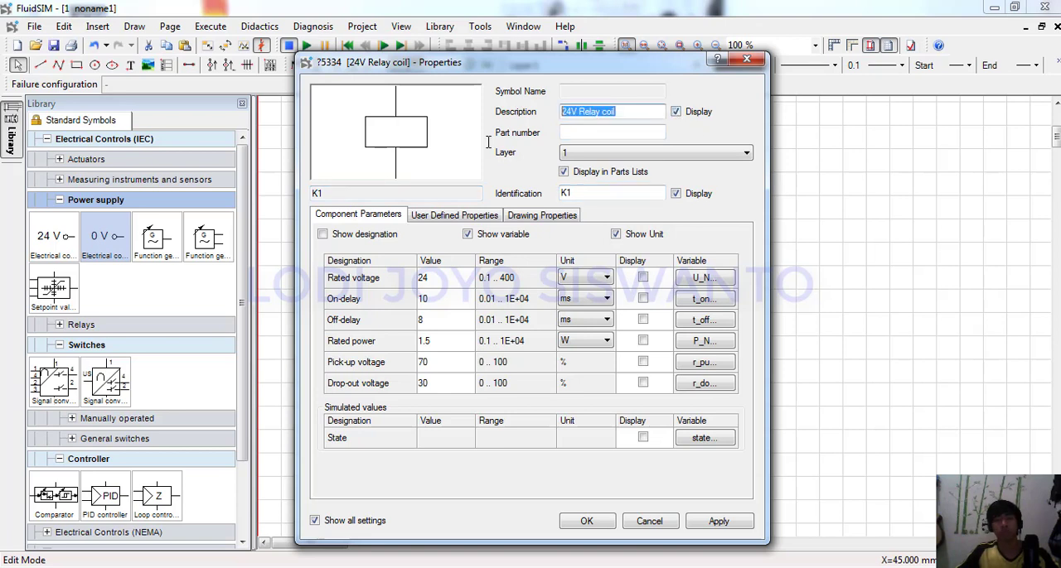
{"action": "type", "text": "con"}
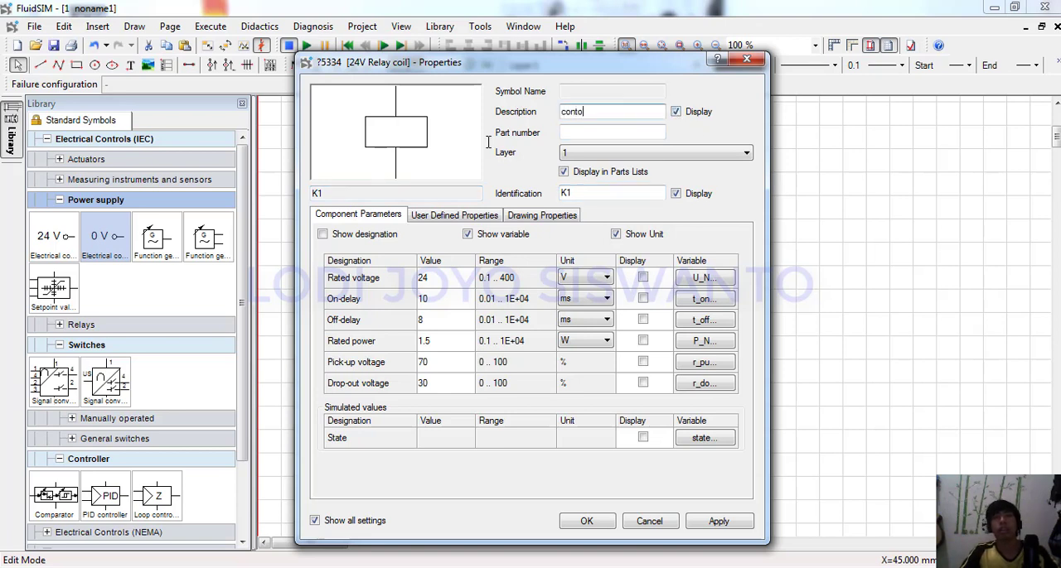
{"action": "type", "text": "tactor 1"}
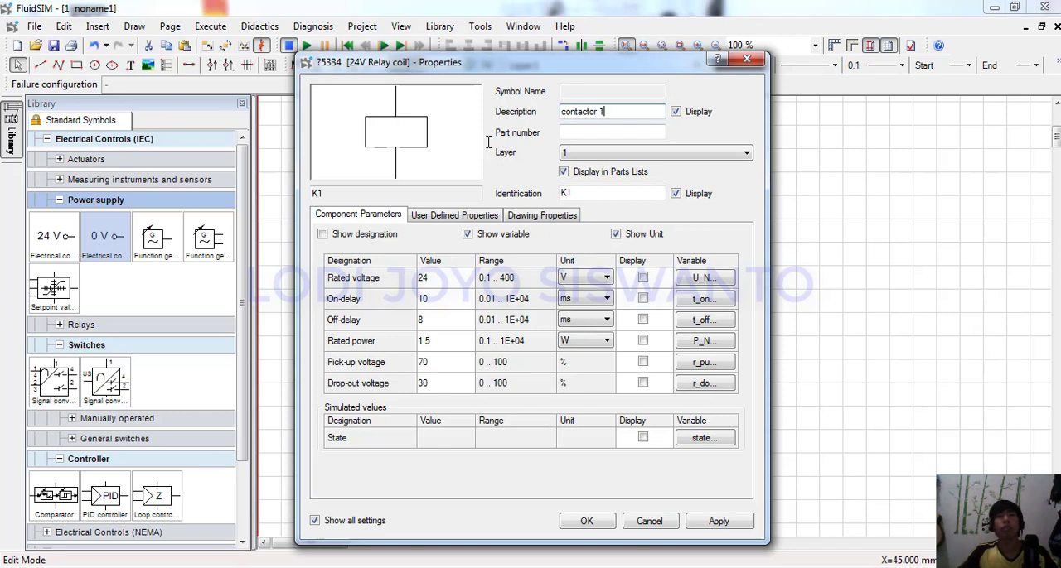
{"action": "left_click", "coordinate": [586, 521]}
{"action": "left_click", "coordinate": [454, 474]}
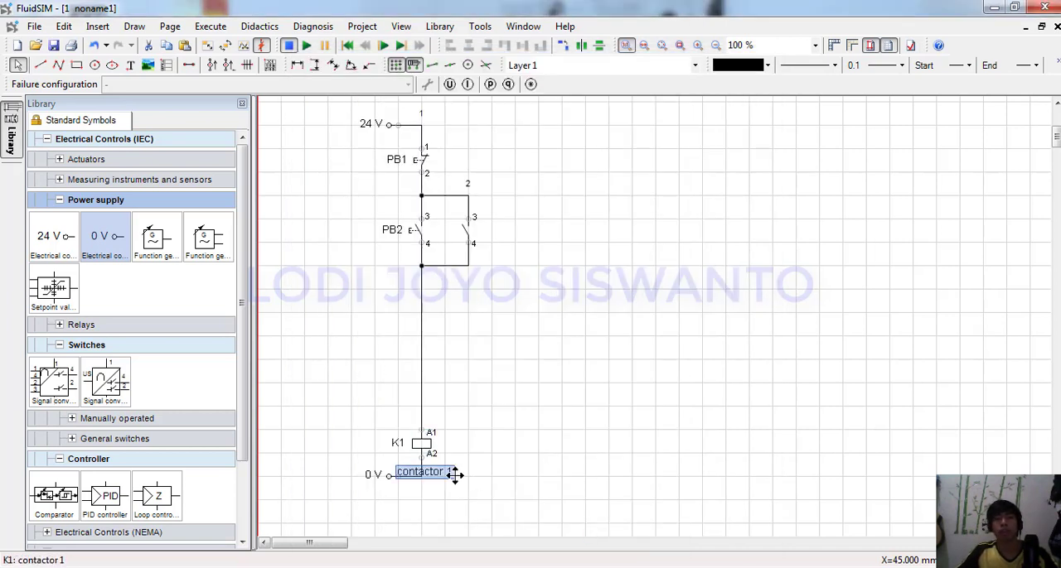
{"action": "left_click_drag", "start_coordinate": [454, 474], "coordinate": [455, 492]}
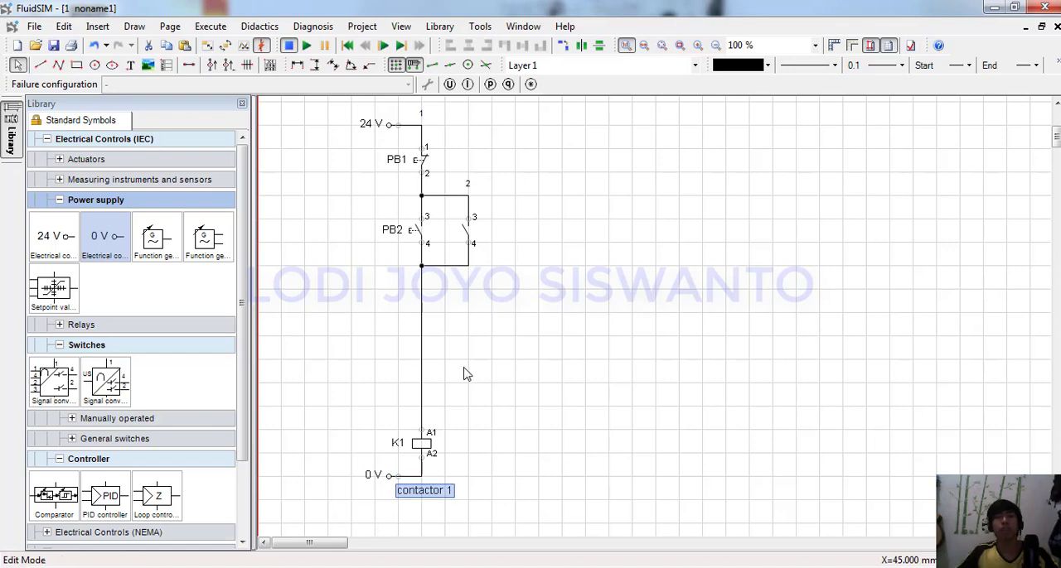
Link the make switch beside PB2 to the main component K1.
{"action": "double_click", "coordinate": [461, 232]}
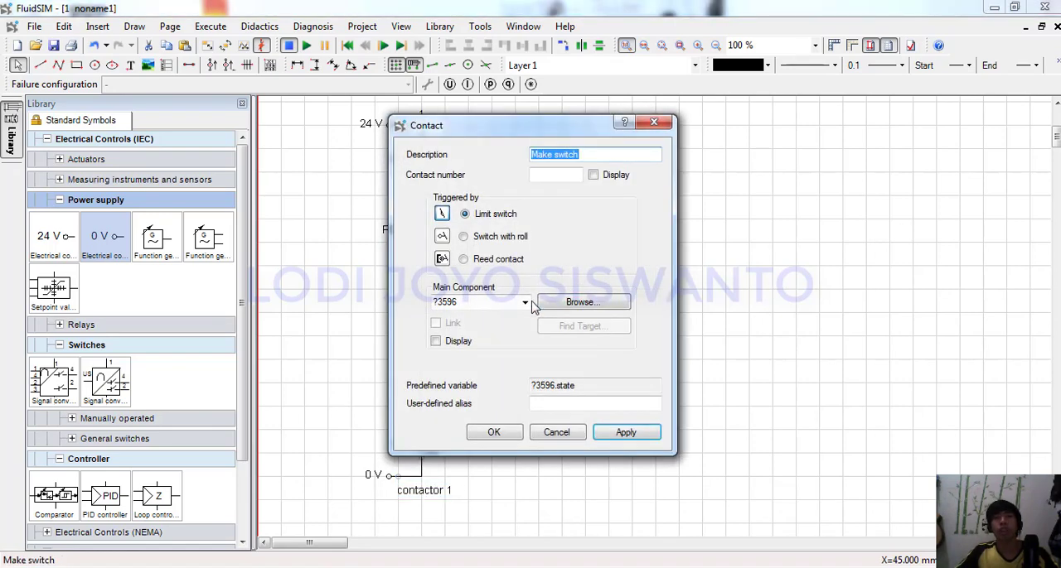
{"action": "left_click", "coordinate": [525, 303]}
{"action": "left_click", "coordinate": [464, 317]}
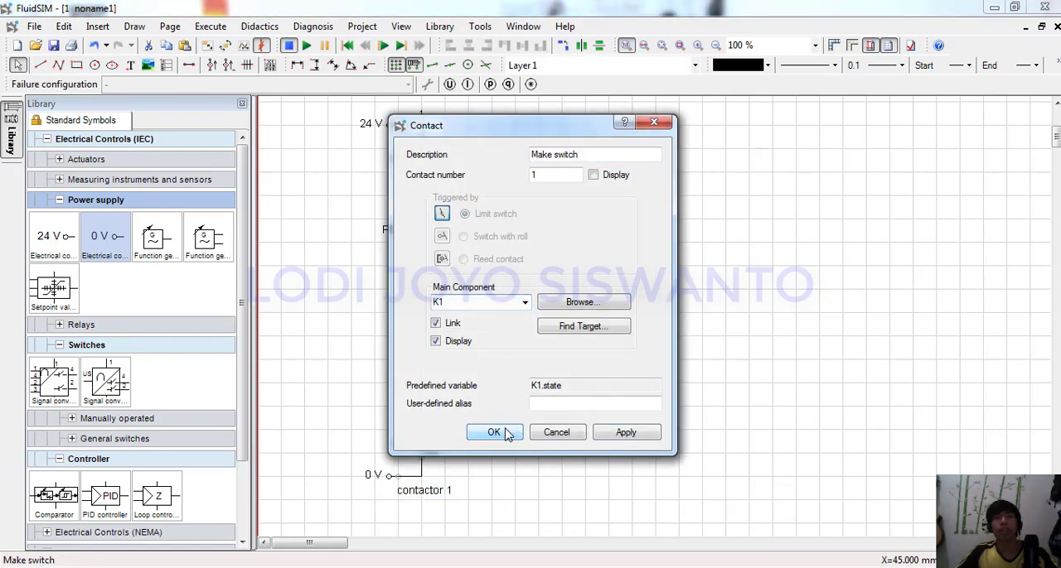
{"action": "left_click", "coordinate": [494, 432]}
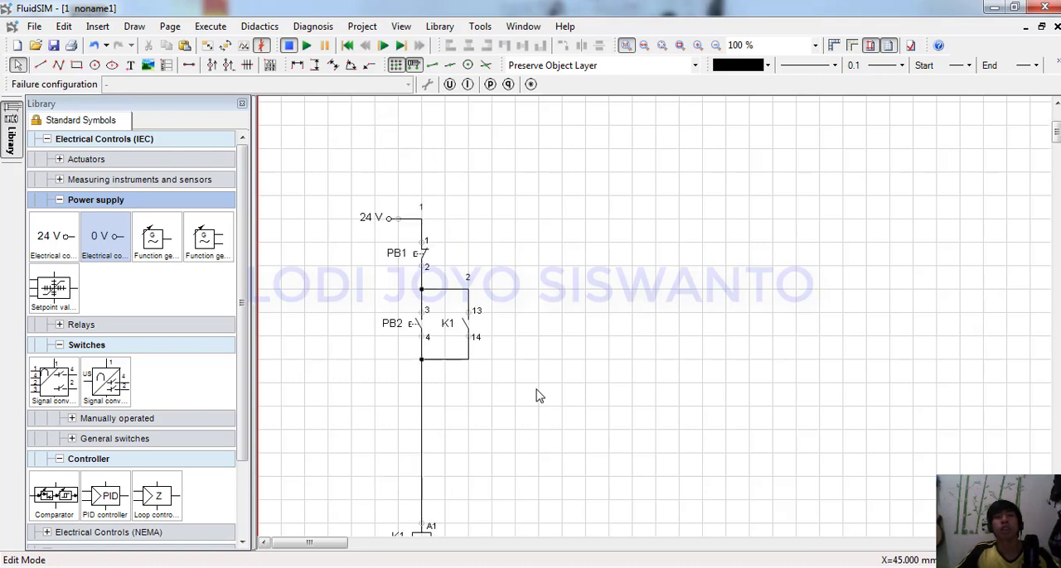
Duplicate the PB1, PB2 and K1 branch beside the original and wire the copy to the 24 V and 0 V lines.
{"action": "left_click", "coordinate": [348, 542]}
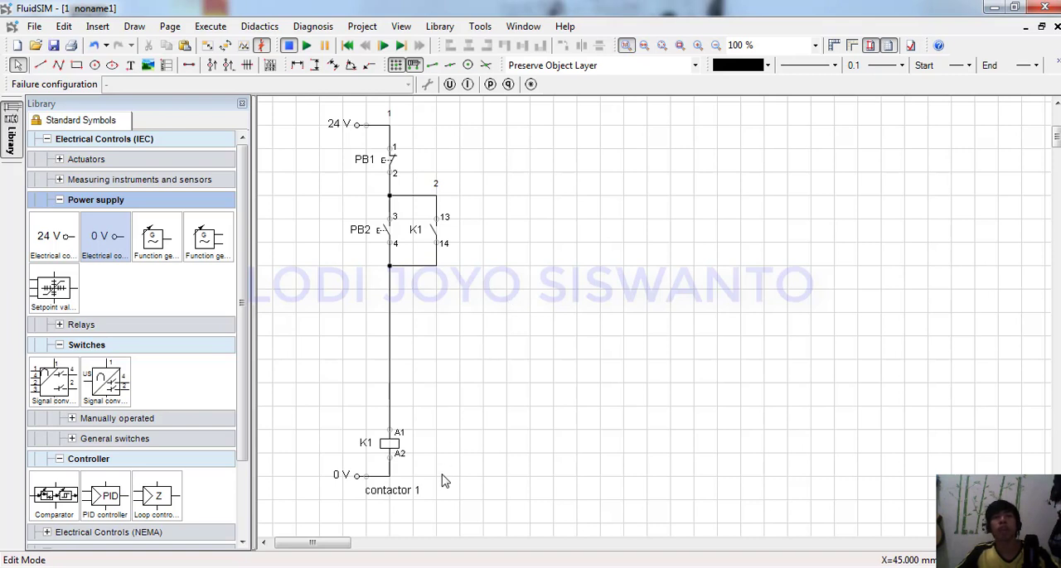
{"action": "left_click_drag", "start_coordinate": [515, 463], "coordinate": [357, 410]}
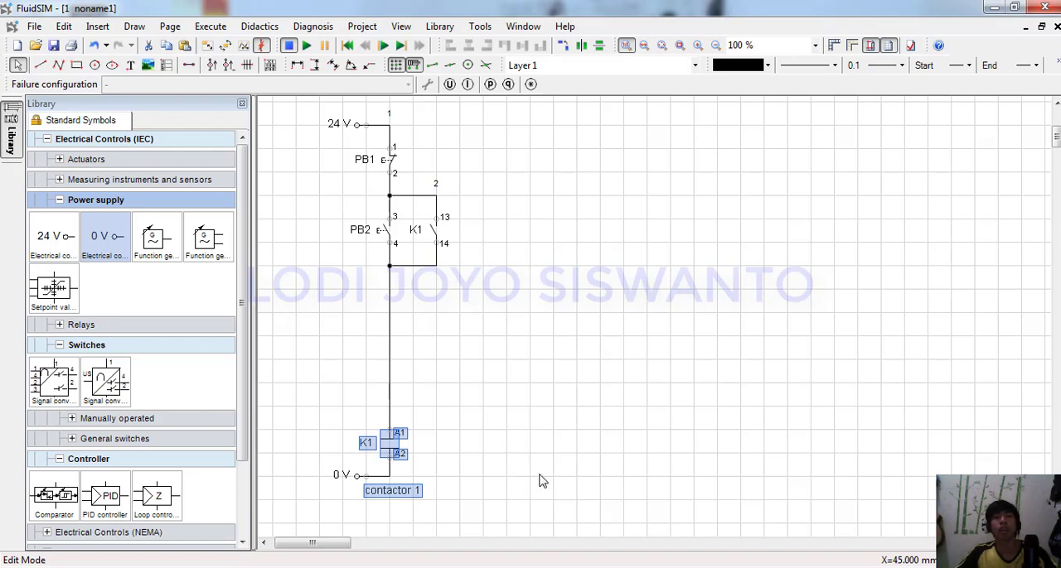
{"action": "left_click_drag", "start_coordinate": [539, 481], "coordinate": [492, 450]}
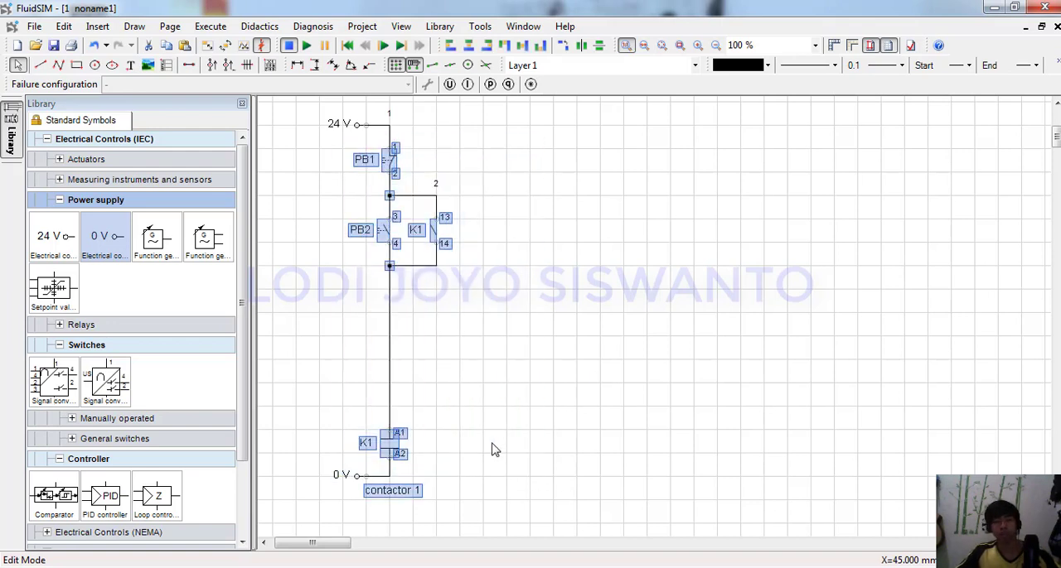
{"action": "key", "text": "ctrl+c"}
{"action": "key", "text": "ctrl+v"}
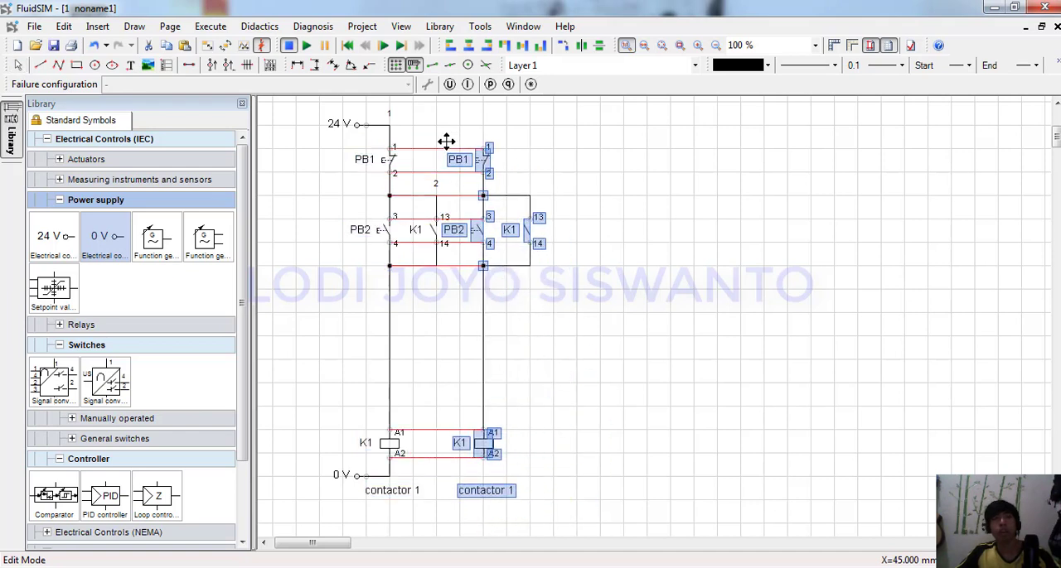
{"action": "left_click", "coordinate": [446, 141]}
{"action": "left_click_drag", "start_coordinate": [488, 148], "coordinate": [390, 124]}
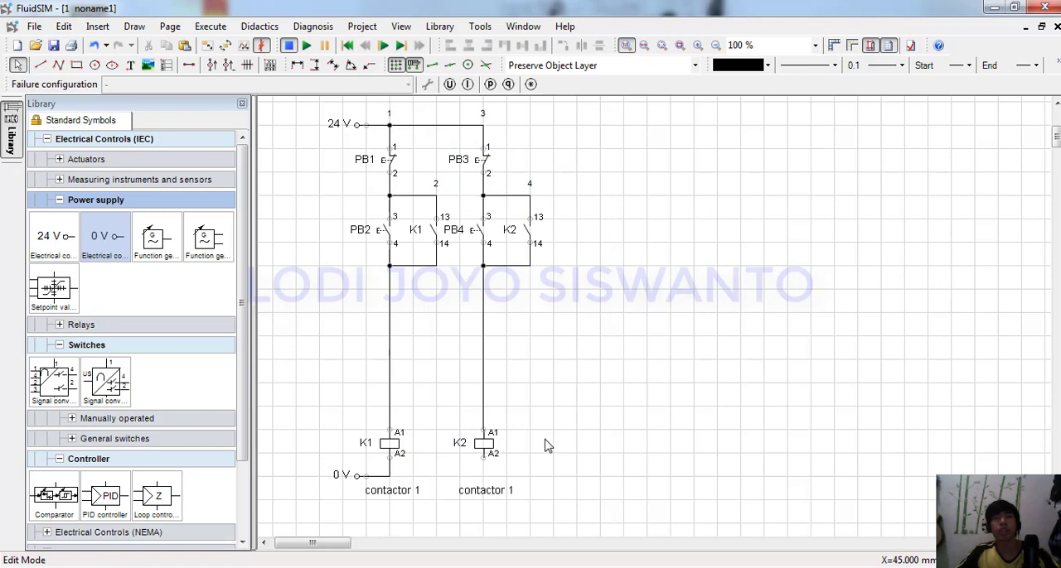
{"action": "left_click_drag", "start_coordinate": [485, 455], "coordinate": [390, 476]}
Change the description of relay coil K2 to "contactor 2".
{"action": "double_click", "coordinate": [488, 445]}
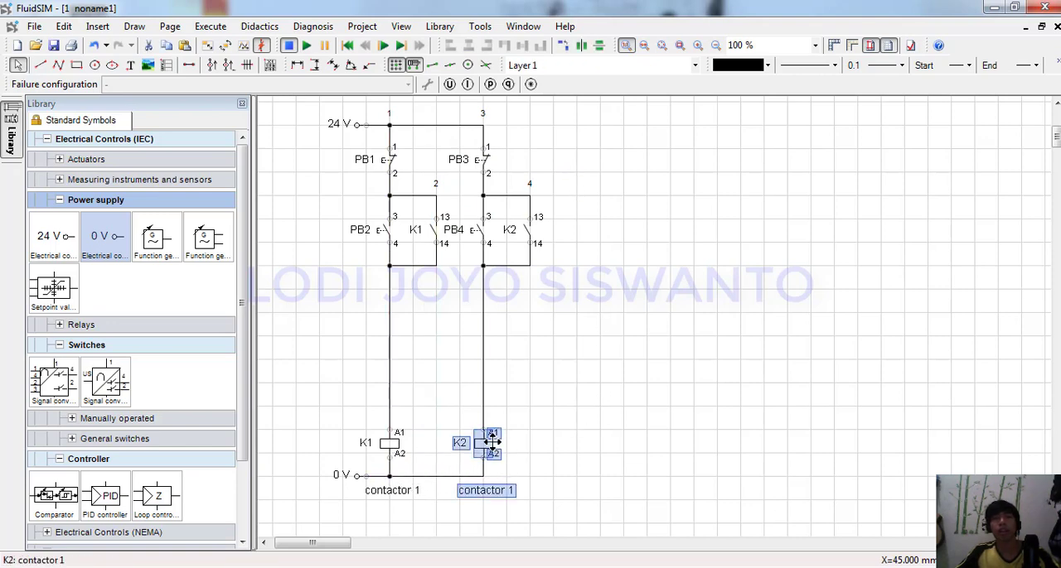
{"action": "double_click", "coordinate": [625, 112]}
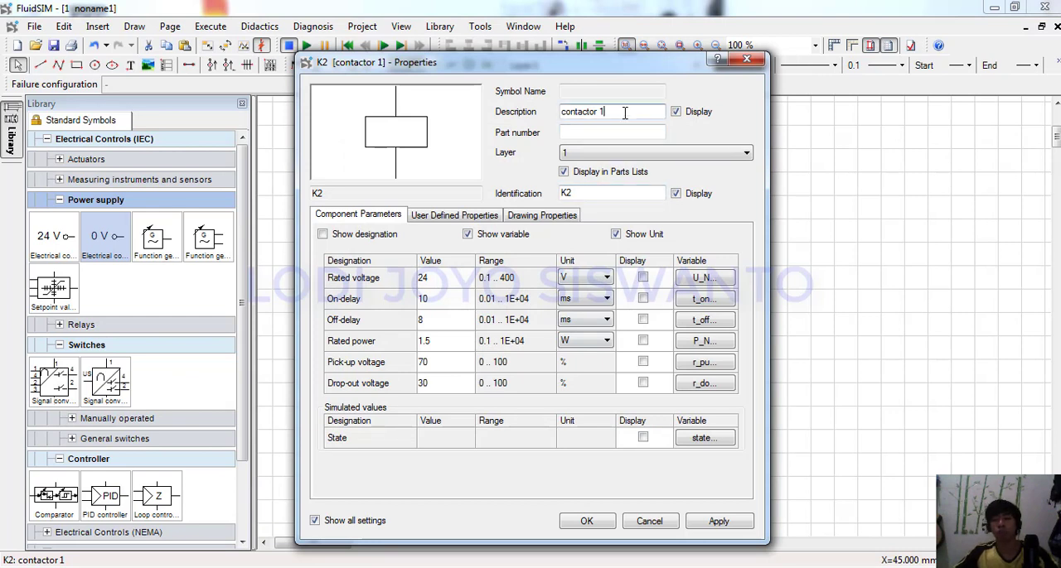
{"action": "type", "text": "2"}
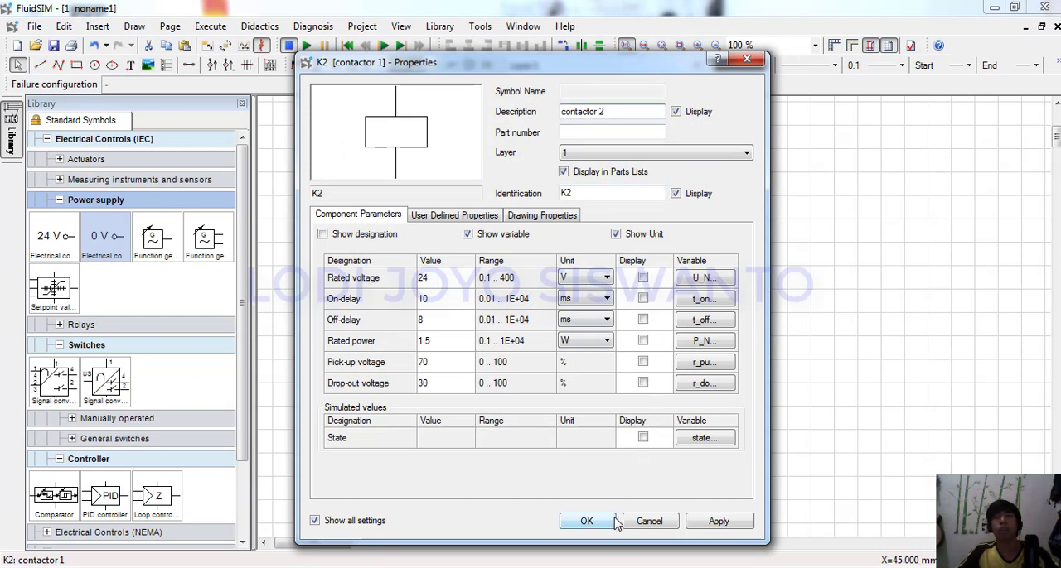
{"action": "left_click", "coordinate": [587, 521]}
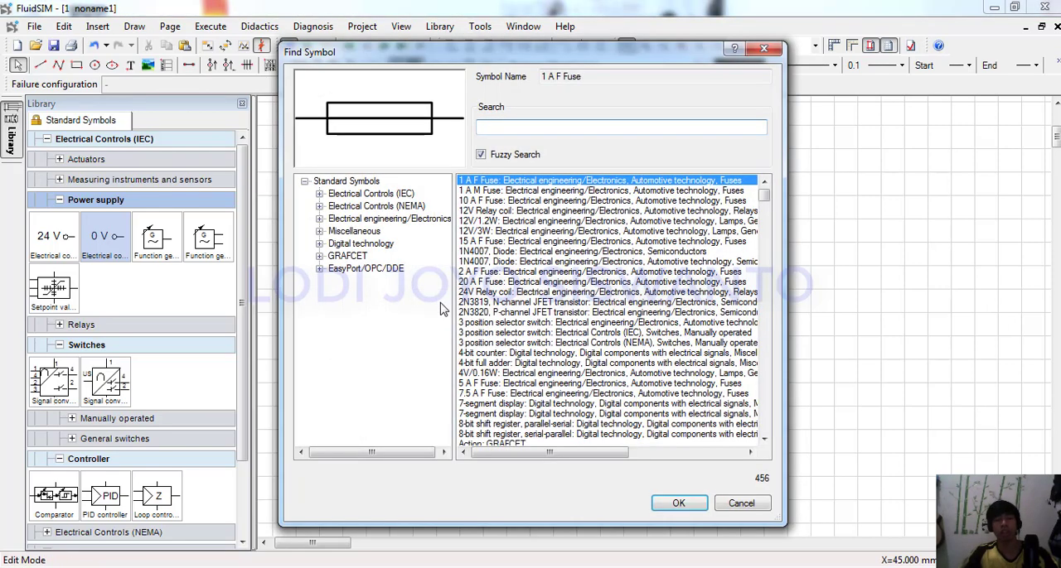
Search the symbols for "brea" and place the IEC Break switch in the first branch, just below the parallel junction.
{"action": "type", "text": "brea"}
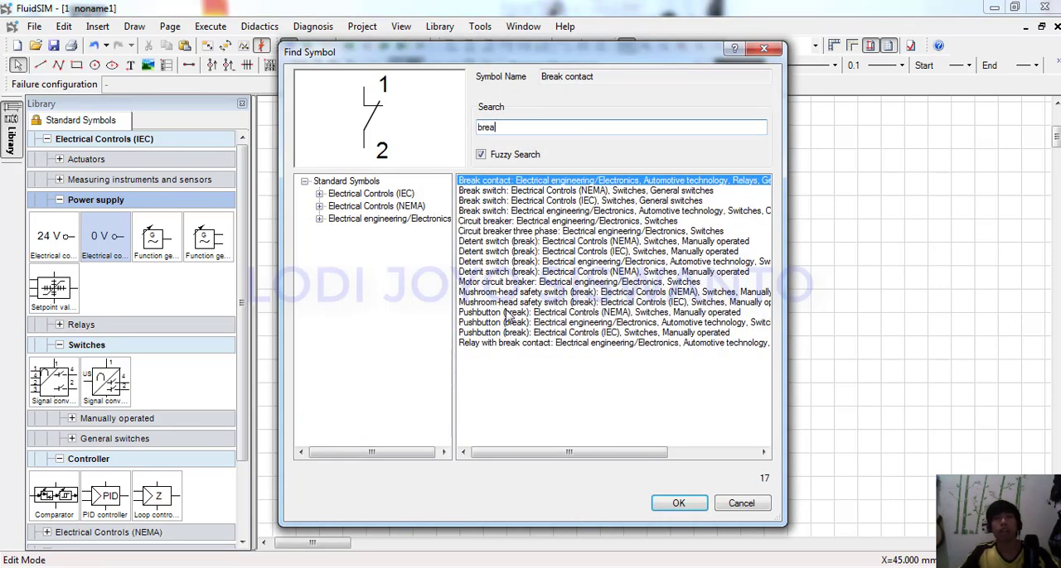
{"action": "left_click", "coordinate": [620, 201]}
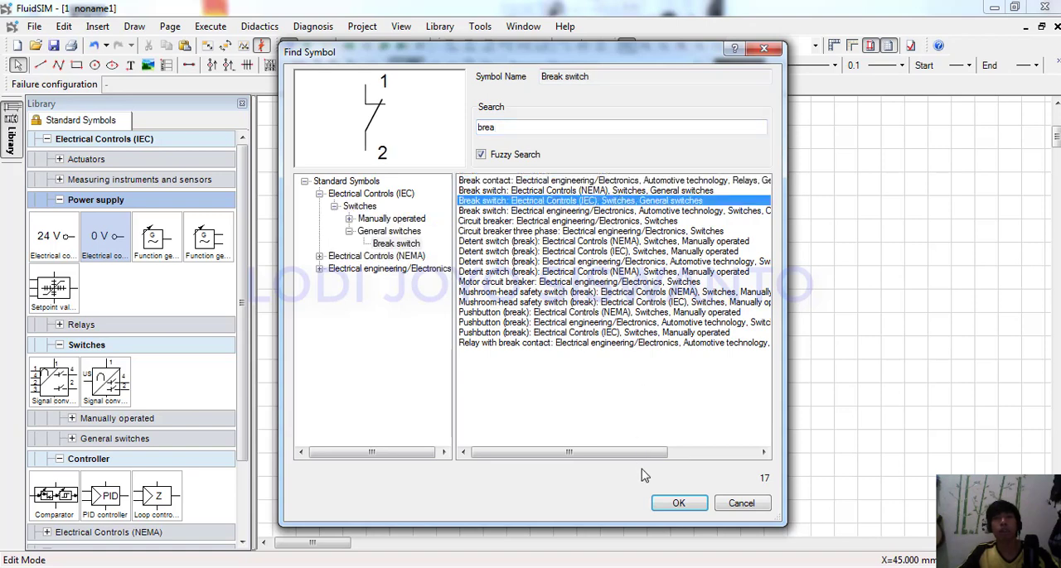
{"action": "left_click", "coordinate": [678, 503]}
{"action": "left_click", "coordinate": [396, 302]}
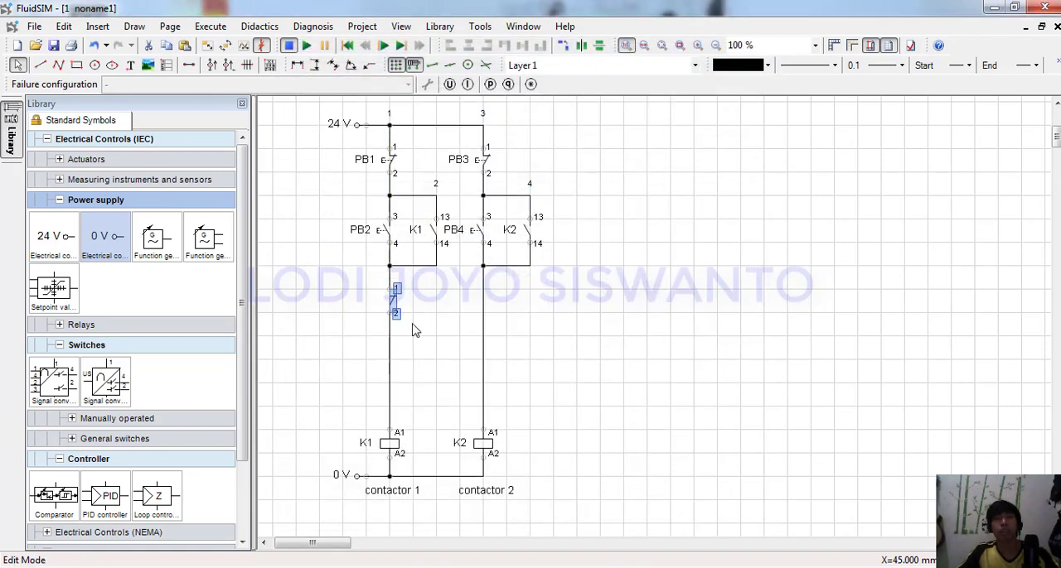
{"action": "left_click", "coordinate": [415, 330]}
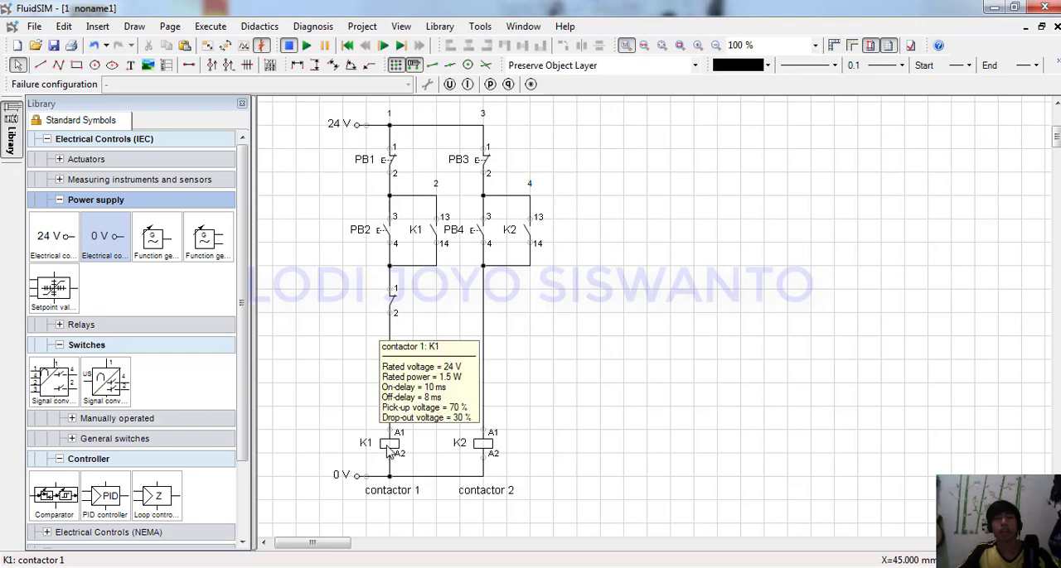
Link the break switch in the first branch to the main component K2.
{"action": "double_click", "coordinate": [391, 303]}
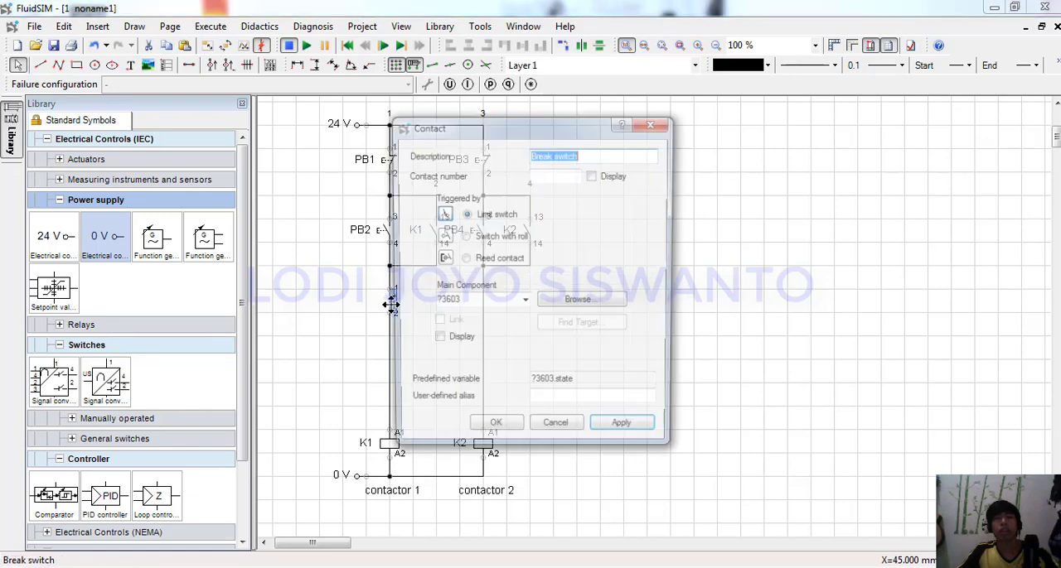
{"action": "left_click", "coordinate": [497, 304]}
{"action": "left_click", "coordinate": [525, 302]}
{"action": "left_click", "coordinate": [489, 325]}
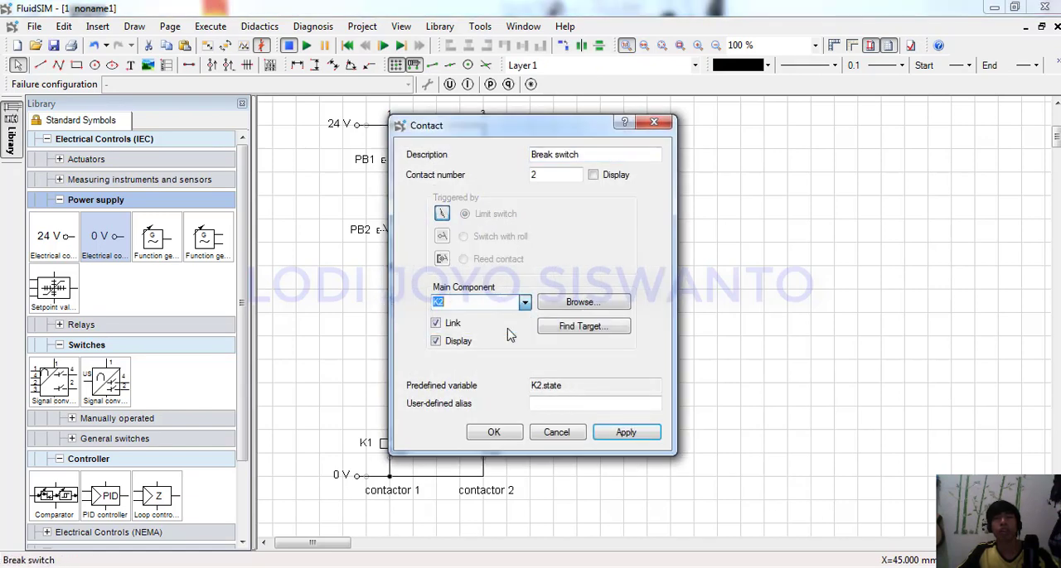
{"action": "left_click", "coordinate": [494, 433]}
Copy the K2 break switch into the second branch, in line below the PB4 junction.
{"action": "left_click", "coordinate": [390, 300]}
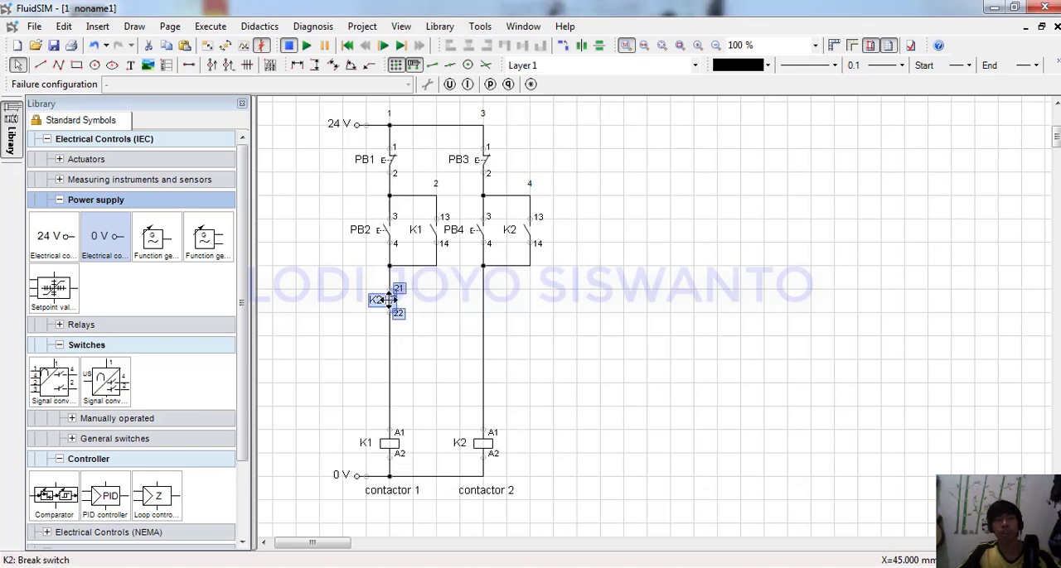
{"action": "left_click_drag", "start_coordinate": [394, 307], "coordinate": [487, 305]}
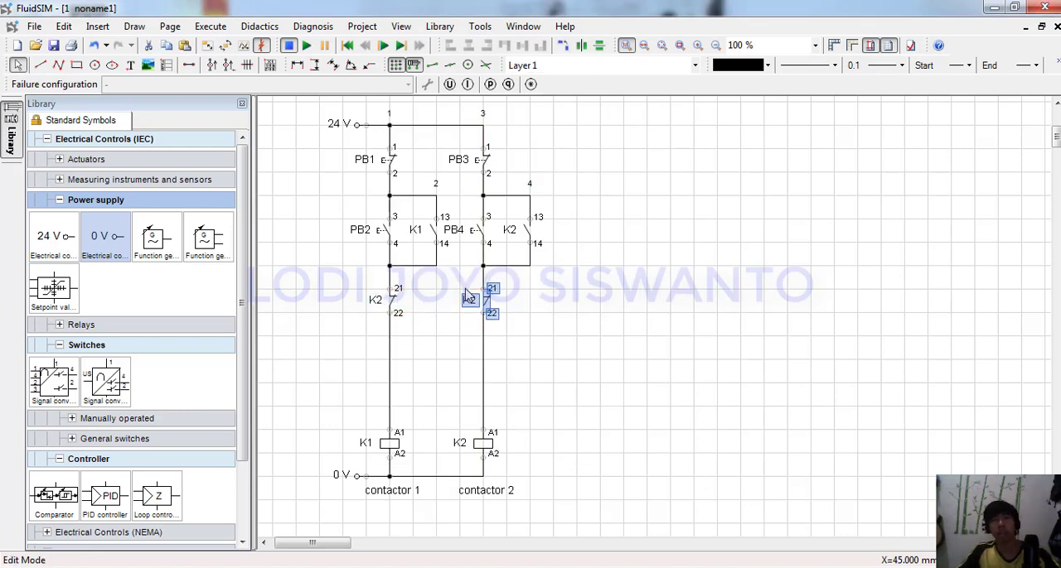
{"action": "left_click", "coordinate": [489, 310]}
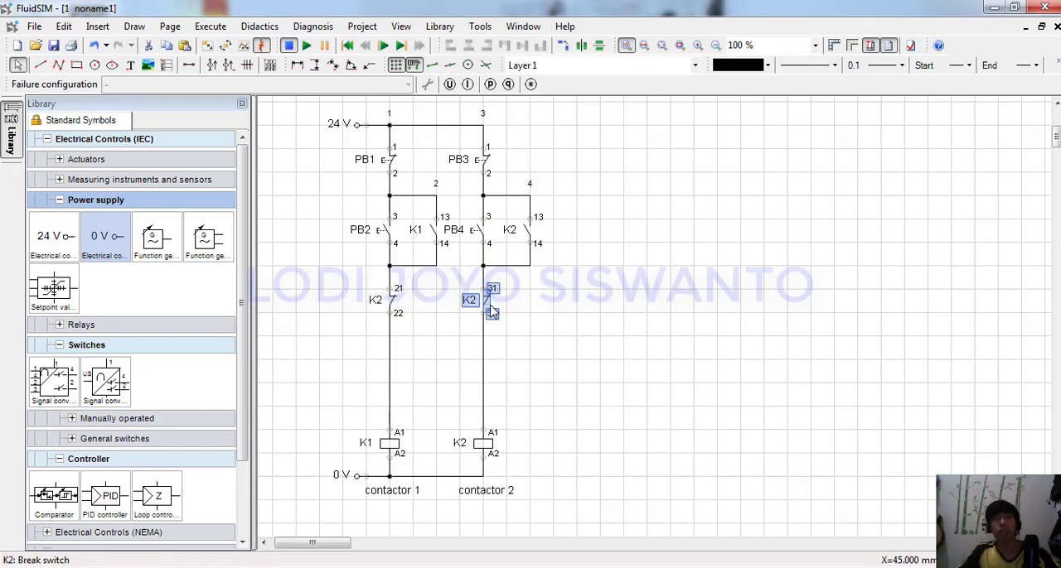
Link the copied break switch in the second branch to the main component K1.
{"action": "double_click", "coordinate": [478, 298]}
{"action": "left_click", "coordinate": [505, 302]}
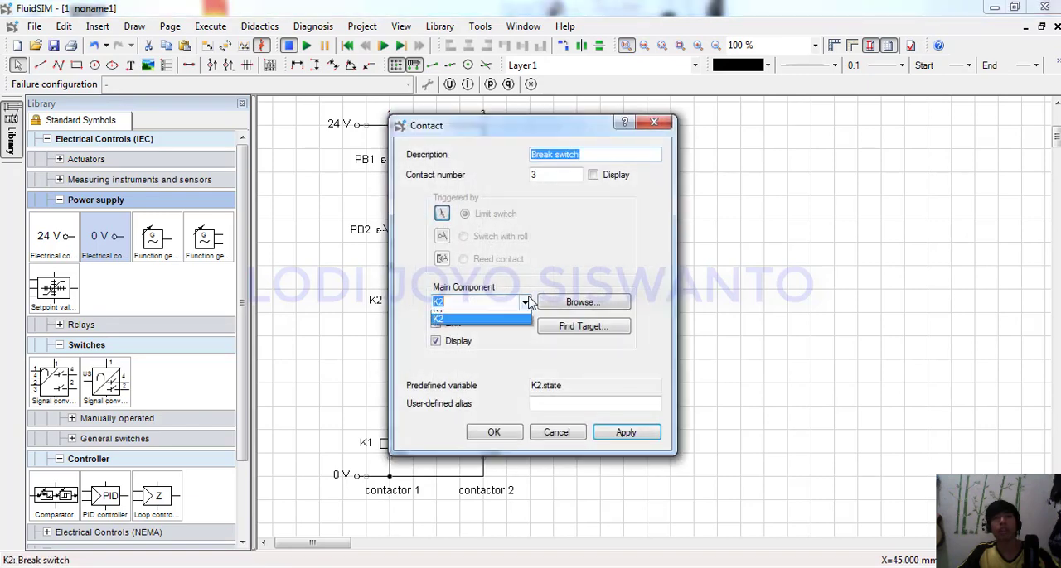
{"action": "left_click", "coordinate": [502, 315]}
{"action": "left_click", "coordinate": [493, 432]}
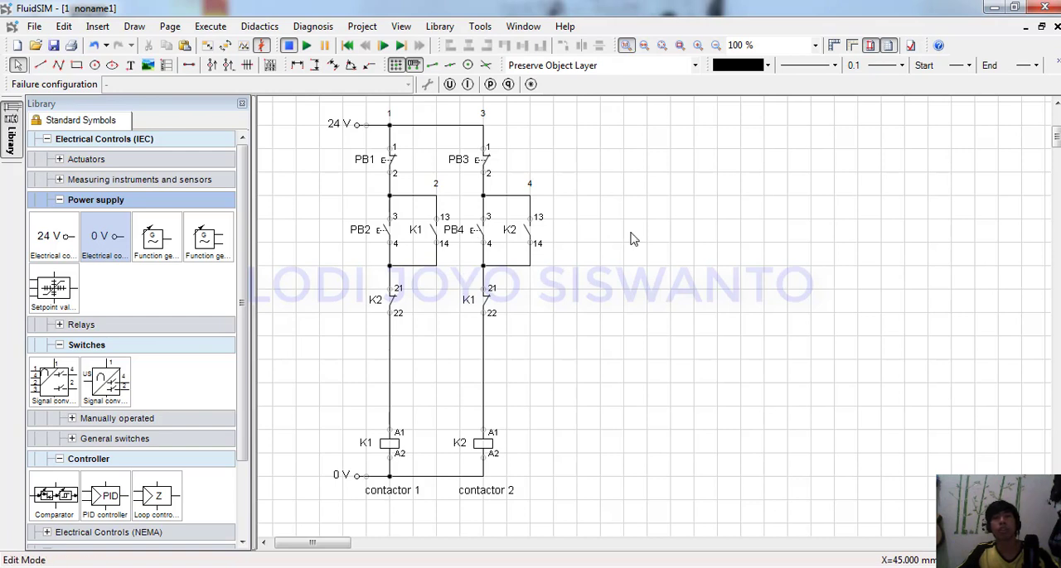
Move both relay coils, their labels and the 0 V connection up by one grid square.
{"action": "left_click_drag", "start_coordinate": [602, 400], "coordinate": [315, 526]}
{"action": "left_click_drag", "start_coordinate": [389, 445], "coordinate": [386, 419]}
{"action": "left_click", "coordinate": [578, 374]}
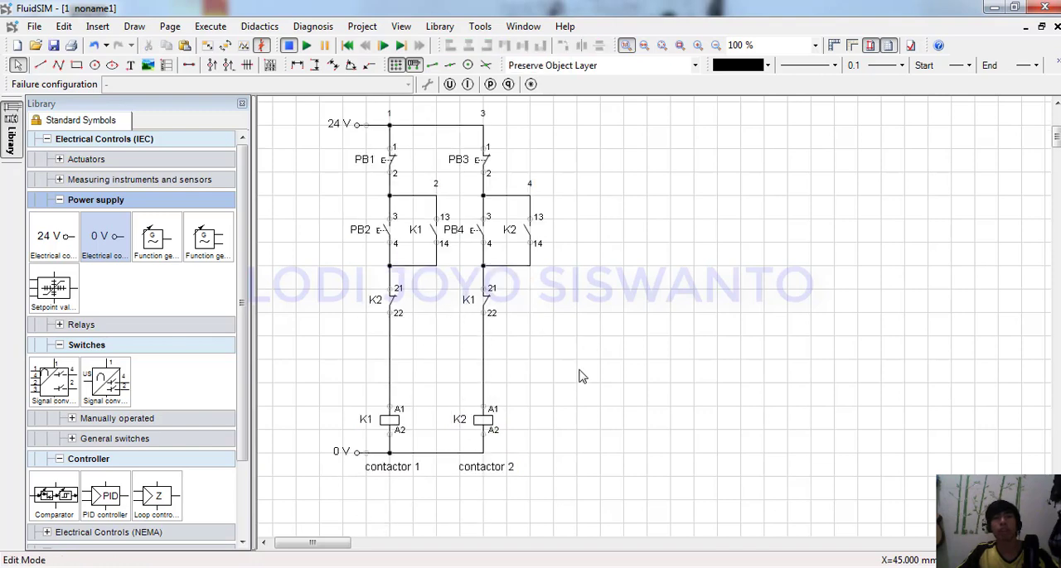
{"action": "scroll", "coordinate": [638, 305], "scroll_direction": "up", "scroll_amount": 3}
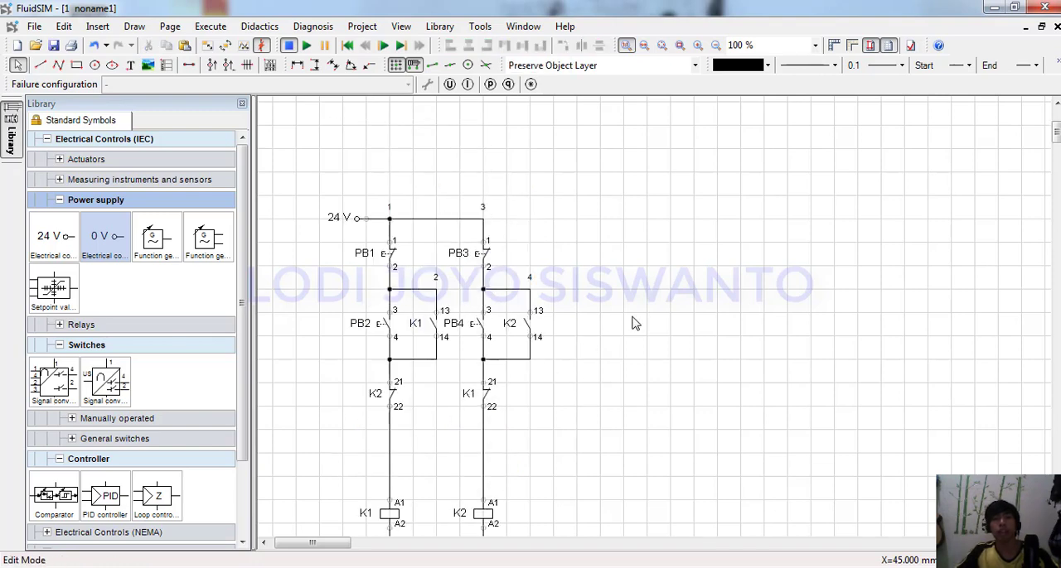
{"action": "scroll", "coordinate": [583, 392], "scroll_direction": "down", "scroll_amount": 3}
{"action": "scroll", "coordinate": [478, 378], "scroll_direction": "up", "scroll_amount": 3}
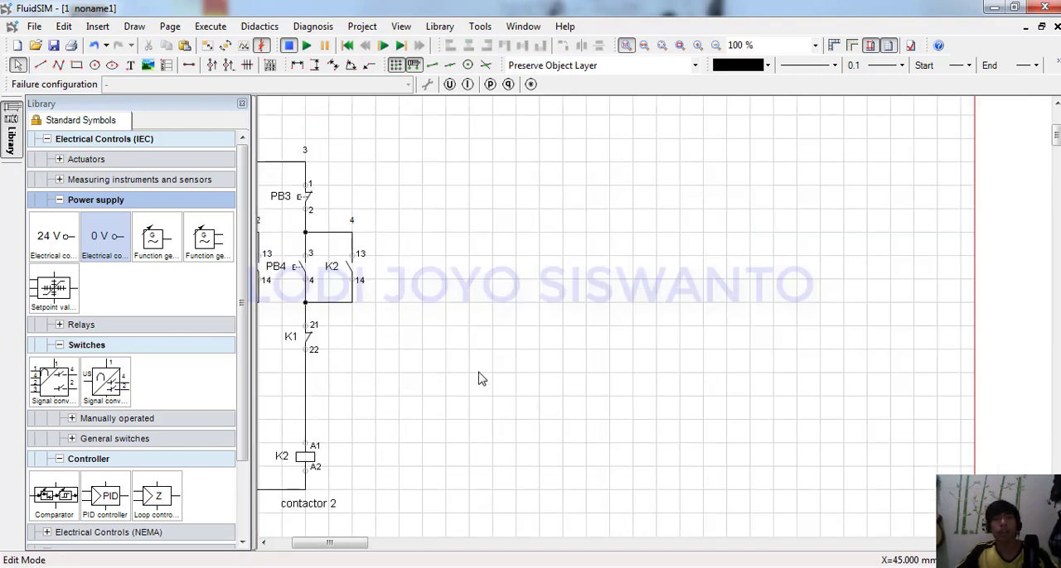
Search the symbols for "three" and place a three-phase circuit breaker to the right of the control circuit.
{"action": "scroll", "coordinate": [478, 379], "scroll_direction": "down", "scroll_amount": 3}
{"action": "scroll", "coordinate": [458, 427], "scroll_direction": "down", "scroll_amount": 3}
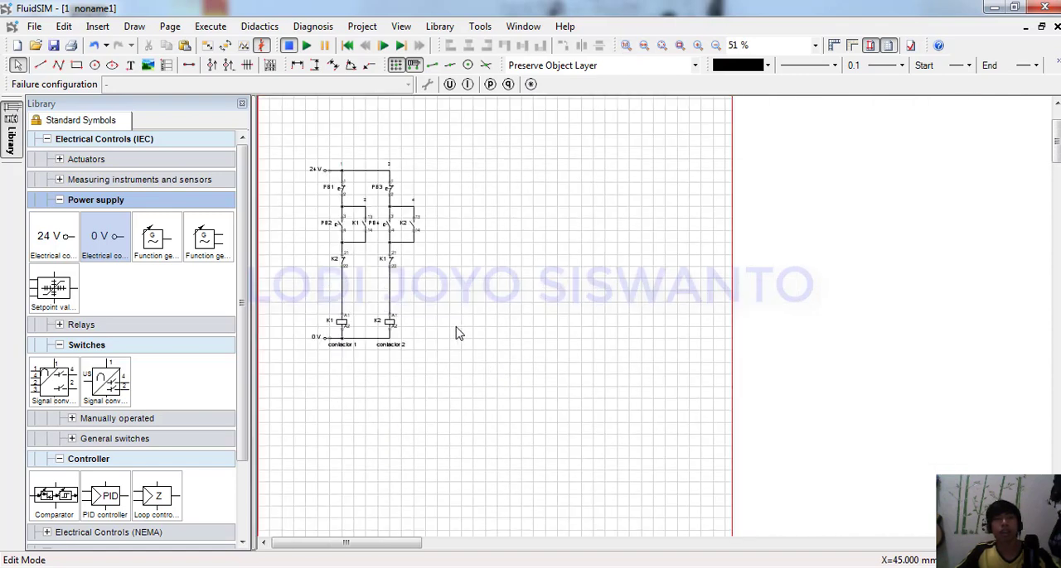
{"action": "scroll", "coordinate": [495, 224], "scroll_direction": "up", "scroll_amount": 3}
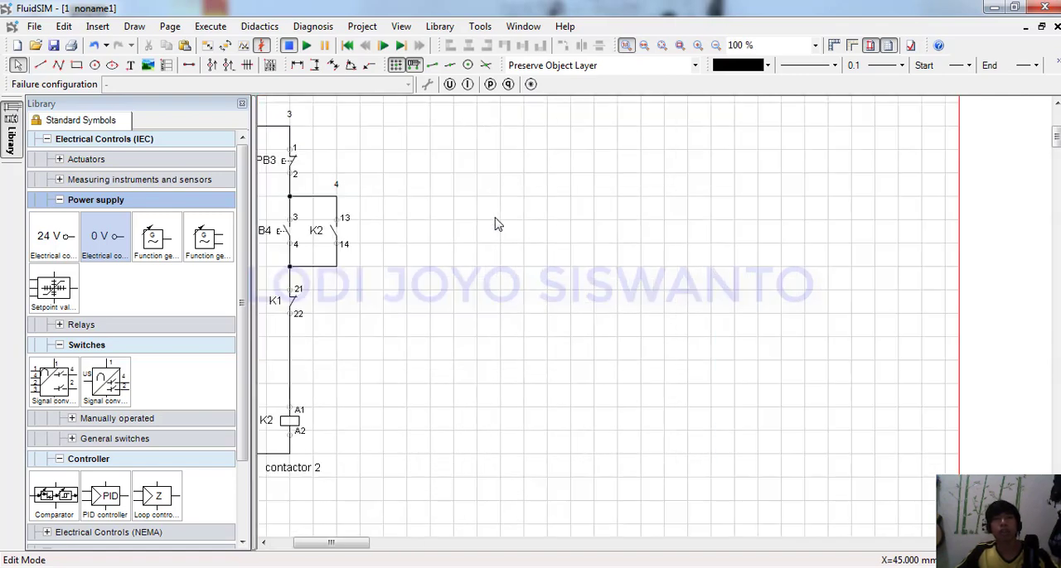
{"action": "left_click_drag", "start_coordinate": [362, 555], "coordinate": [348, 557]}
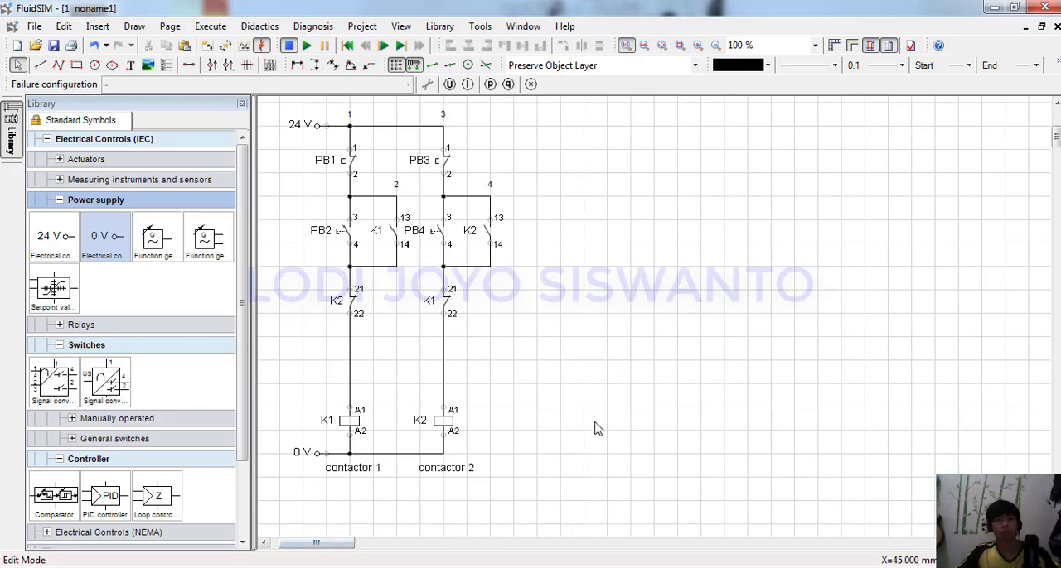
{"action": "key", "text": "ctrl+f"}
{"action": "type", "text": "three"}
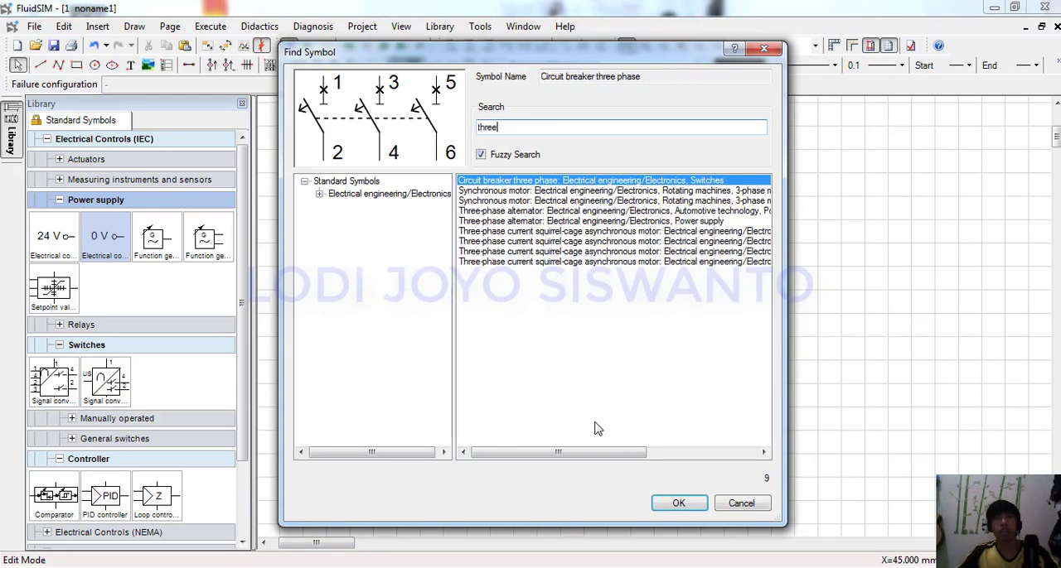
{"action": "left_click", "coordinate": [673, 503]}
{"action": "left_click", "coordinate": [629, 153]}
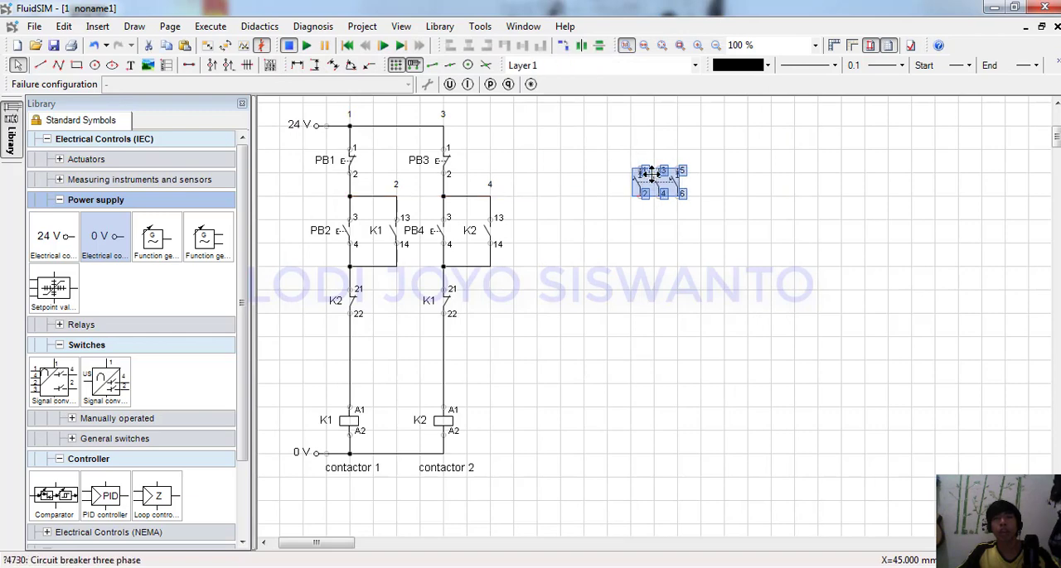
Set the identification of the three-phase circuit breaker to F1.
{"action": "double_click", "coordinate": [647, 173]}
{"action": "key", "text": "Escape"}
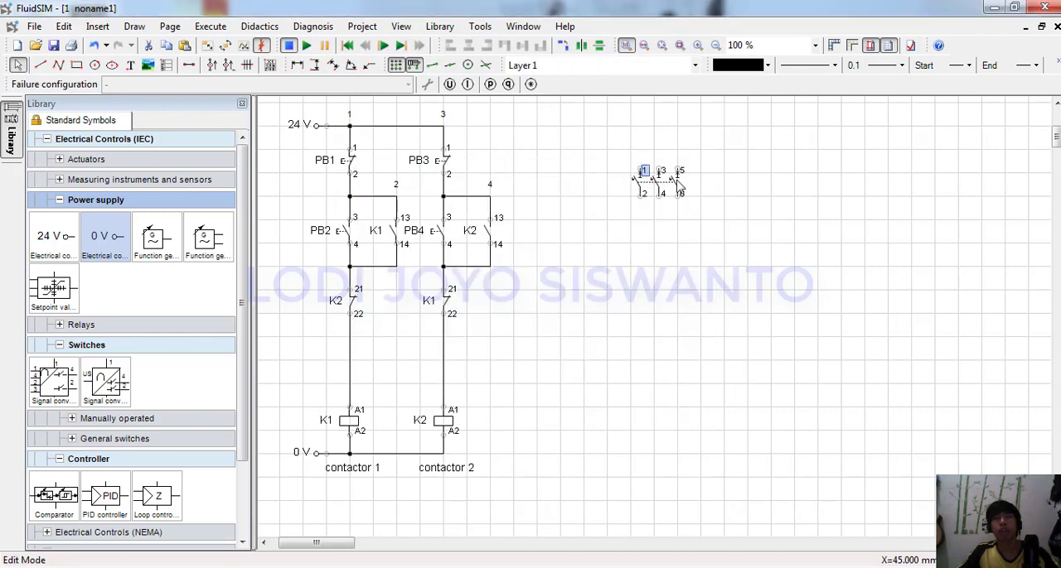
{"action": "double_click", "coordinate": [678, 187]}
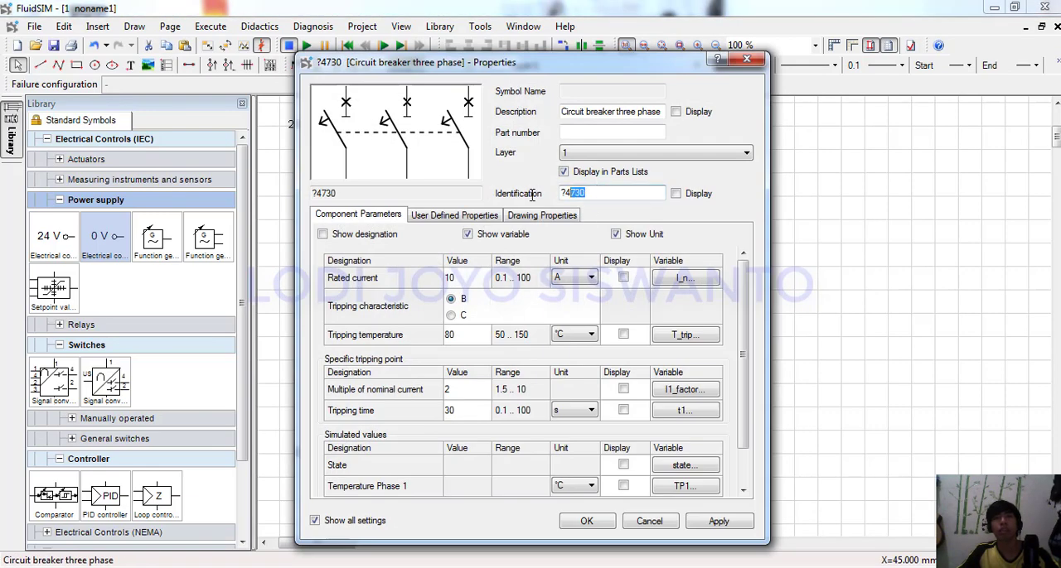
{"action": "type", "text": "F1"}
{"action": "left_click", "coordinate": [597, 526]}
{"action": "left_click", "coordinate": [661, 382]}
Search the symbols for "THREE" and insert the three-phase alternator from the Power supply category.
{"action": "key", "text": "ctrl+f"}
{"action": "type", "text": "THR"}
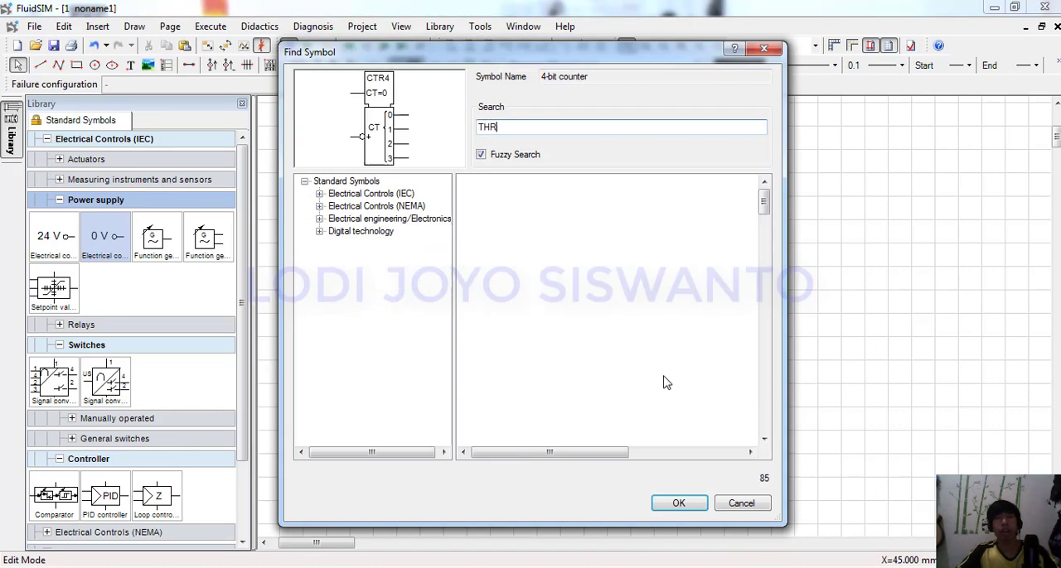
{"action": "type", "text": "EE"}
{"action": "left_click", "coordinate": [665, 222]}
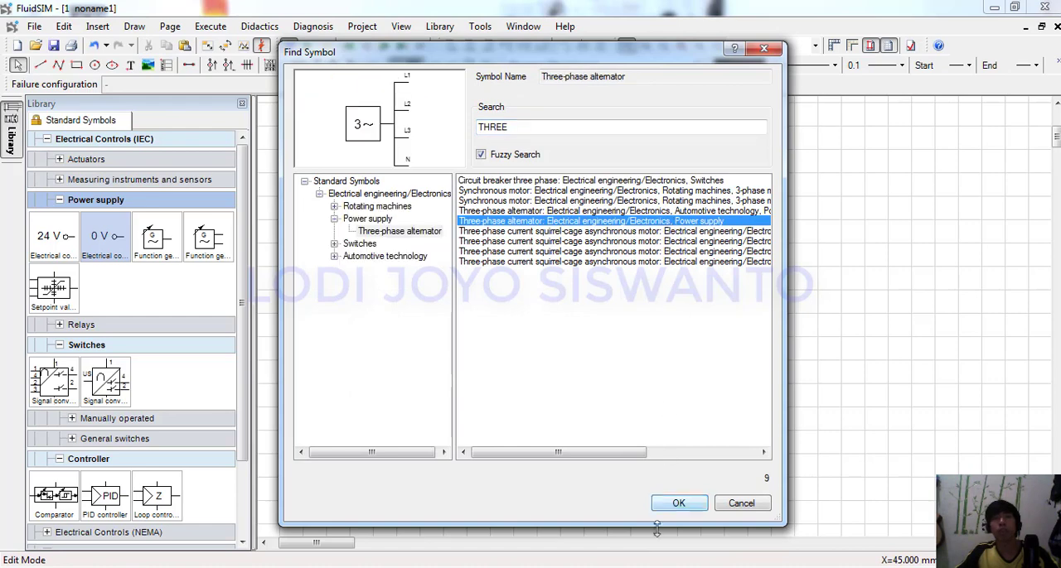
{"action": "left_click", "coordinate": [677, 503]}
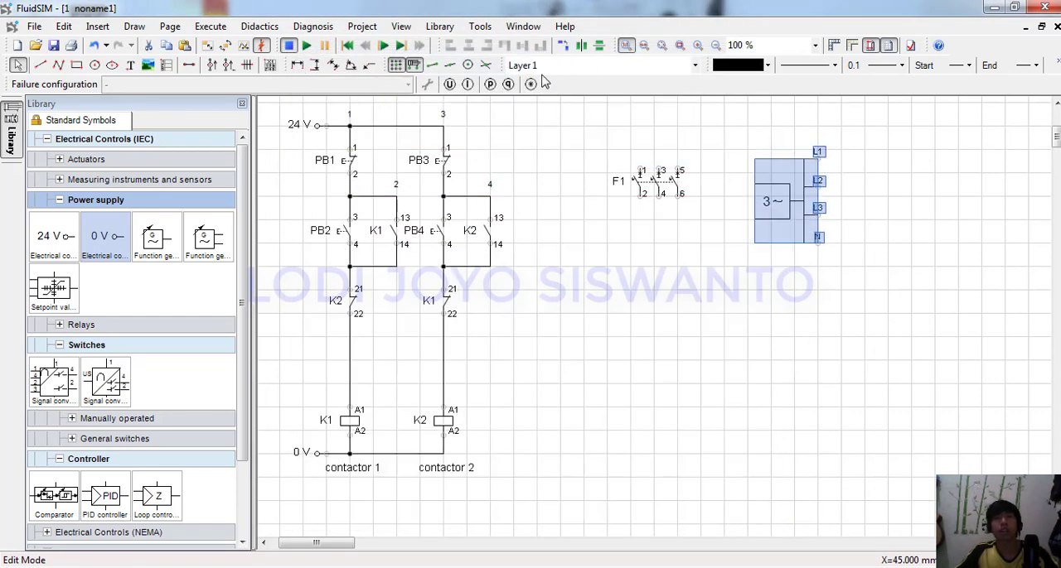
Rotate the three-phase alternator in three 90° turns so its L1, L2, L3 and N terminals face downward.
{"action": "left_click", "coordinate": [565, 47]}
{"action": "left_click", "coordinate": [565, 46]}
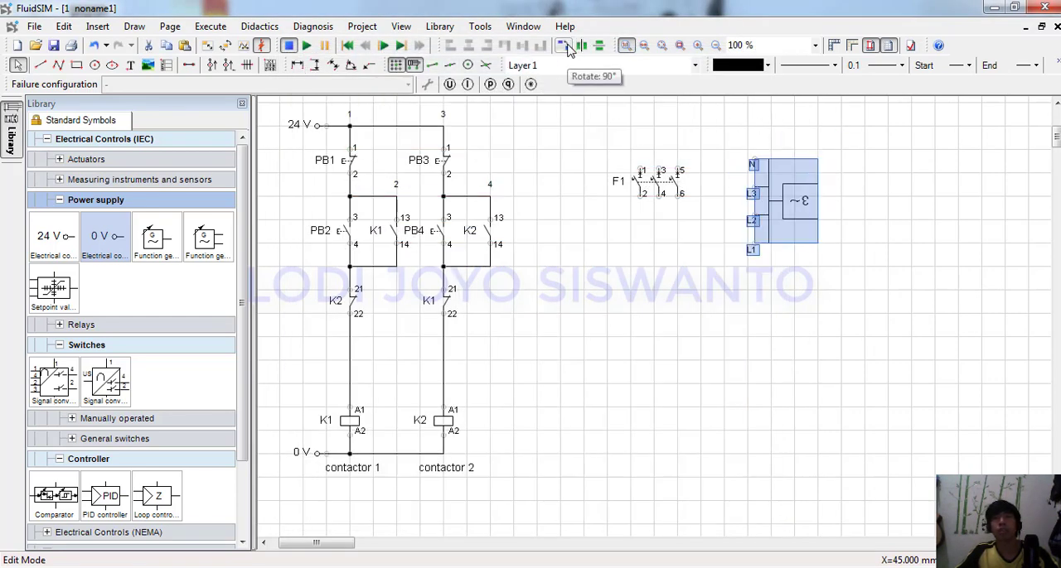
{"action": "left_click", "coordinate": [565, 47]}
Lower circuit breaker F1 and move the three-phase alternator directly above it, leaving room for wiring between them.
{"action": "left_click_drag", "start_coordinate": [659, 196], "coordinate": [659, 242]}
{"action": "key", "text": "ctrl+z"}
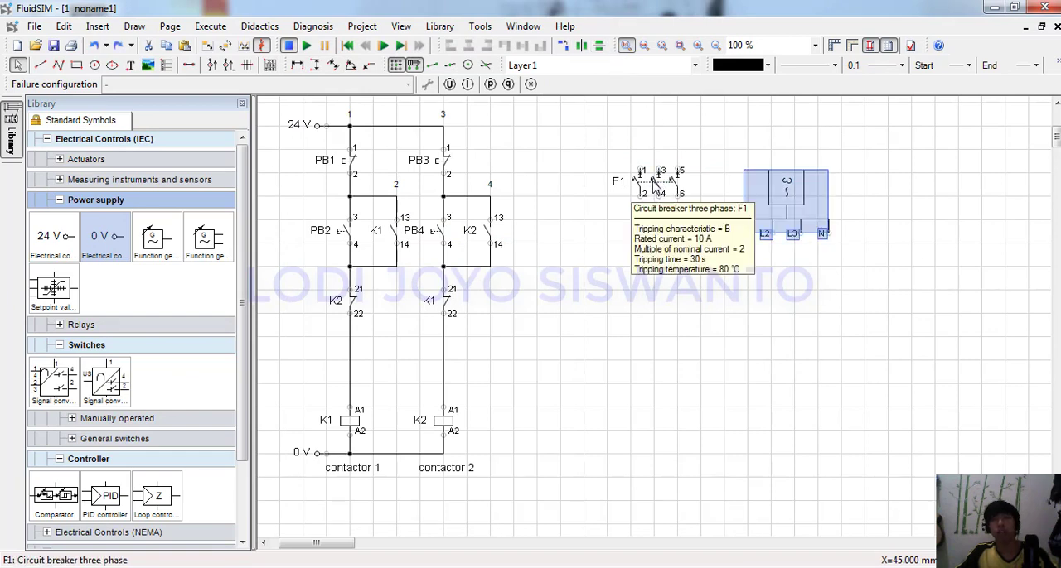
{"action": "left_click_drag", "start_coordinate": [659, 195], "coordinate": [655, 260]}
{"action": "left_click_drag", "start_coordinate": [774, 181], "coordinate": [667, 115]}
{"action": "left_click_drag", "start_coordinate": [664, 252], "coordinate": [659, 256]}
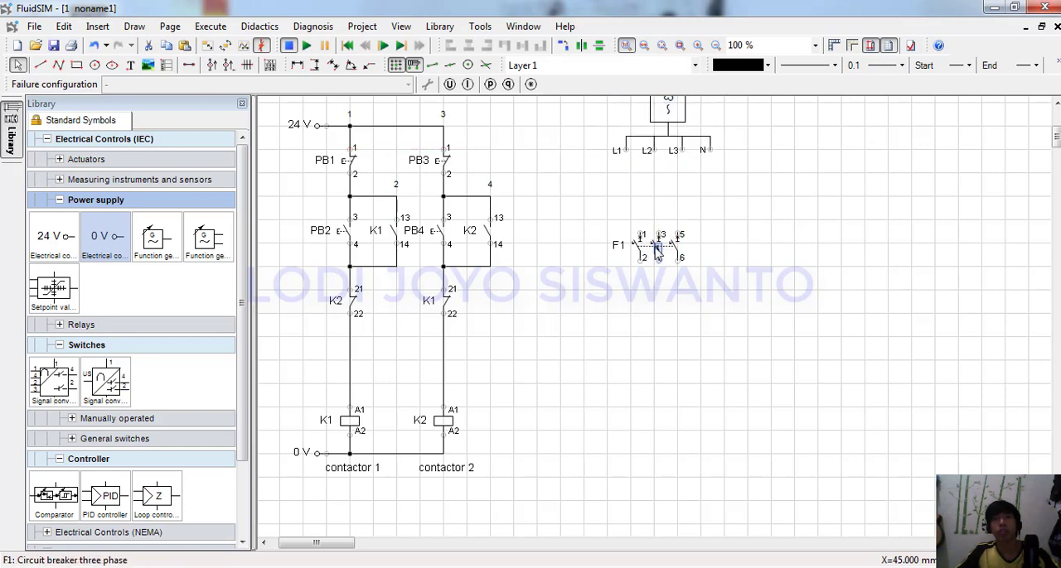
{"action": "key", "text": "ctrl+z"}
Wire alternator terminals L1, L2 and L3 straight down to terminals 1, 3 and 5 of circuit breaker F1.
{"action": "mouse_move", "coordinate": [664, 247]}
{"action": "left_mouse_down"}
{"action": "mouse_move", "coordinate": [638, 241]}
{"action": "mouse_move", "coordinate": [627, 150]}
{"action": "left_mouse_up"}
{"action": "left_click_drag", "start_coordinate": [605, 191], "coordinate": [635, 190]}
{"action": "left_click_drag", "start_coordinate": [682, 150], "coordinate": [673, 241]}
{"action": "left_click_drag", "start_coordinate": [675, 173], "coordinate": [671, 174]}
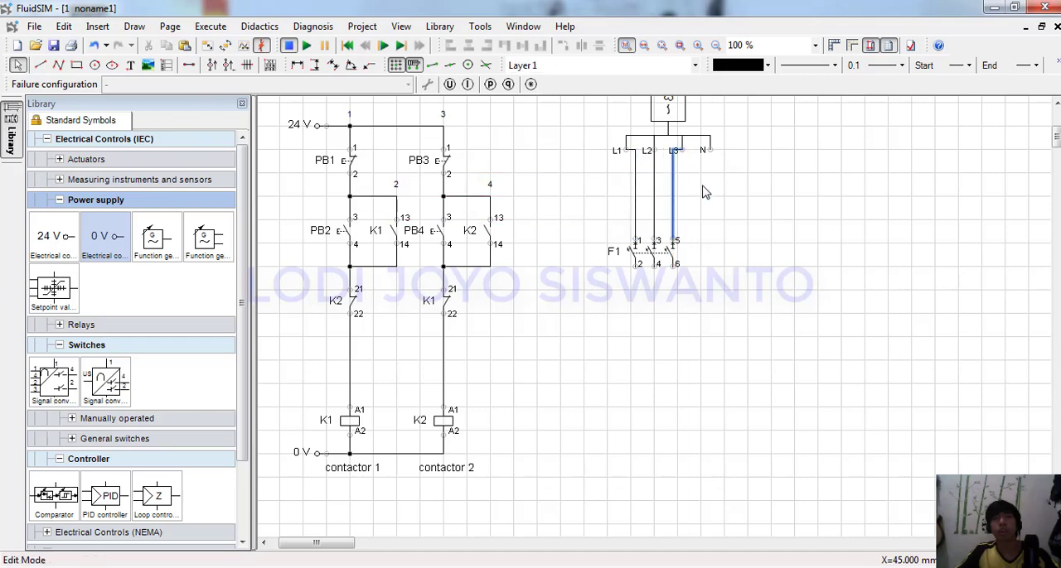
{"action": "left_click", "coordinate": [703, 191]}
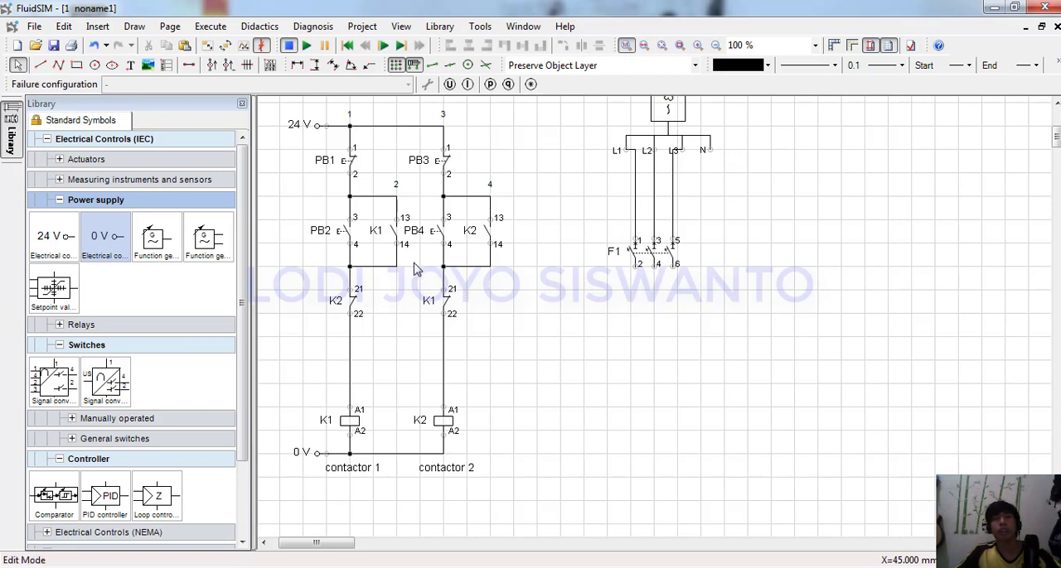
Copy the K1 make switch from the control circuit to below terminal 2 of F1, connected to that phase.
{"action": "left_click", "coordinate": [354, 239]}
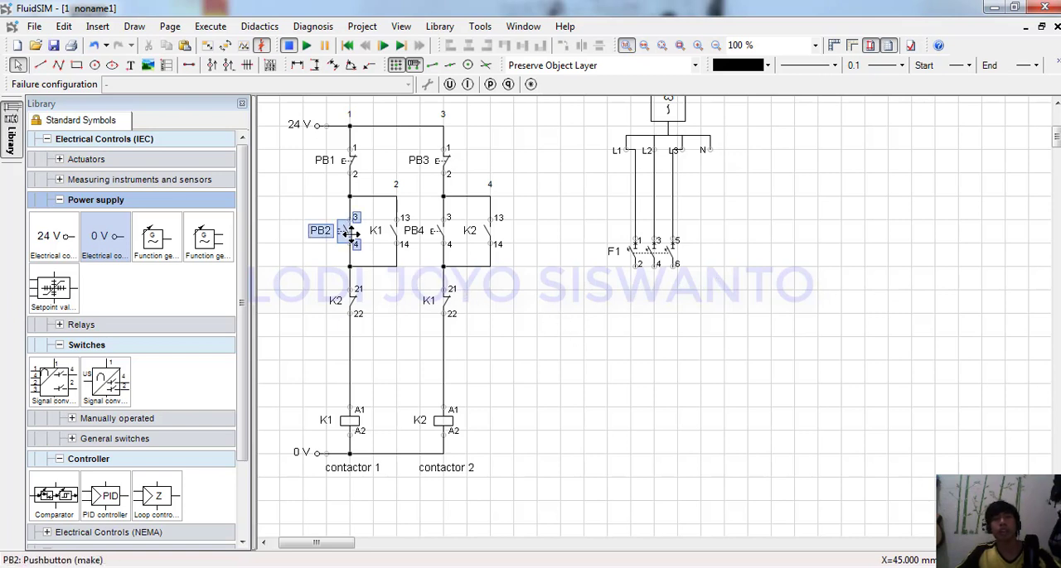
{"action": "left_click", "coordinate": [392, 238]}
{"action": "key", "text": "ctrl+v"}
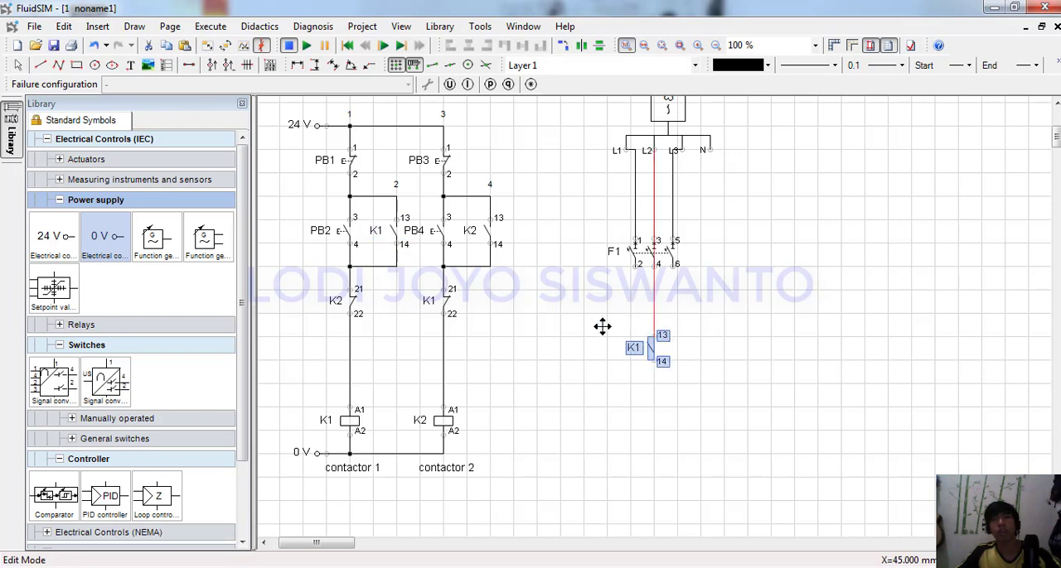
{"action": "left_click", "coordinate": [607, 319]}
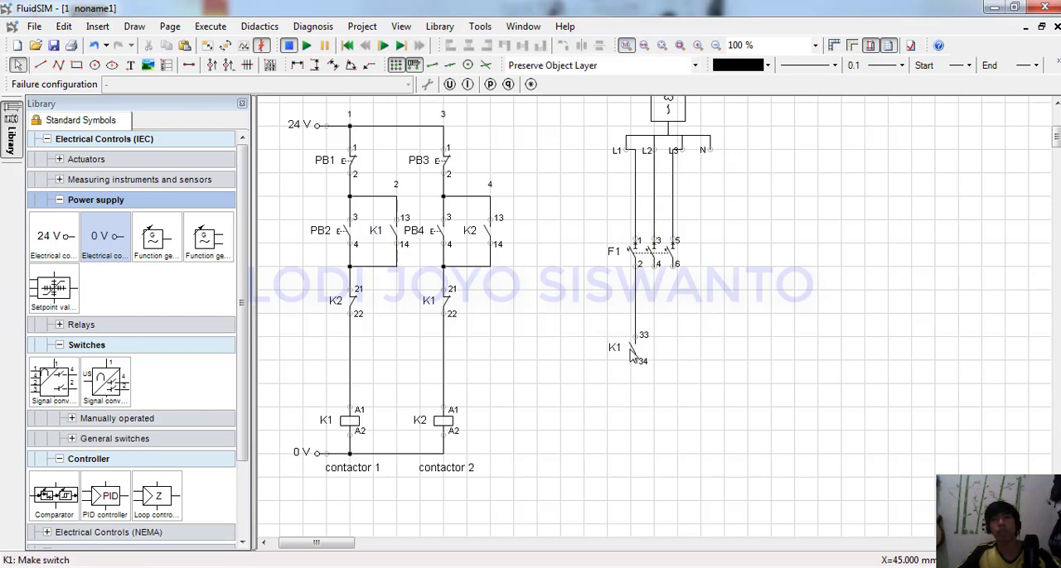
Add two more K1 make switches under terminals 4 and 6 of F1 and remove their duplicate K1 labels.
{"action": "left_click", "coordinate": [632, 351]}
{"action": "key", "text": "ctrl+v"}
{"action": "left_click", "coordinate": [625, 329]}
{"action": "key", "text": "ctrl+v"}
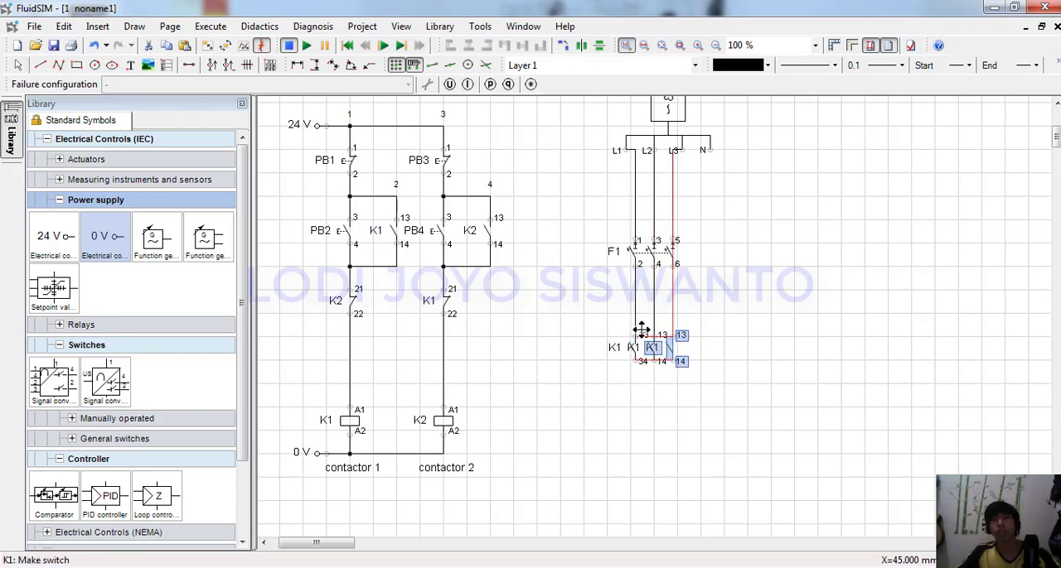
{"action": "left_click", "coordinate": [644, 336]}
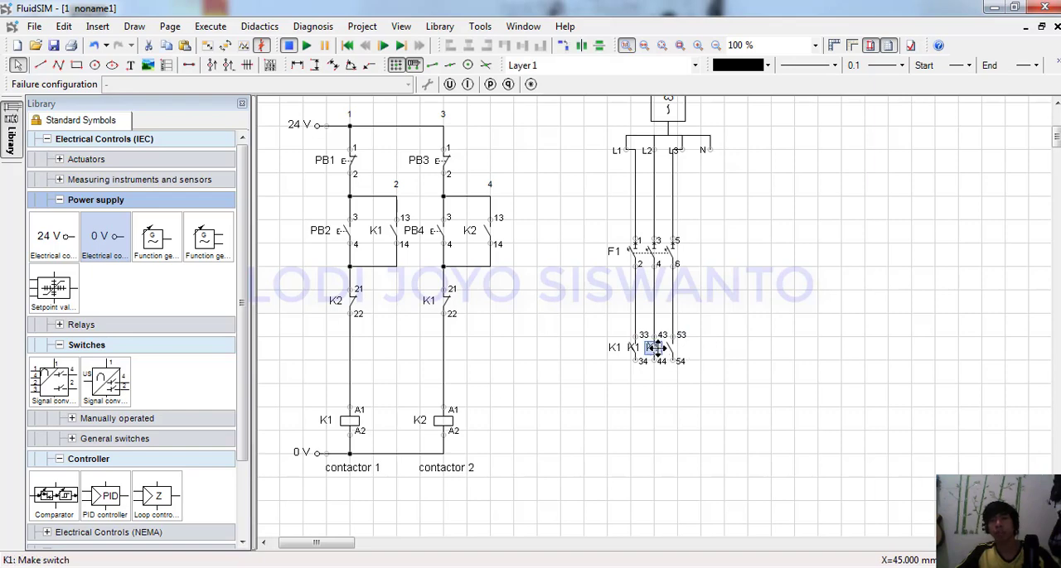
{"action": "left_click", "coordinate": [715, 327]}
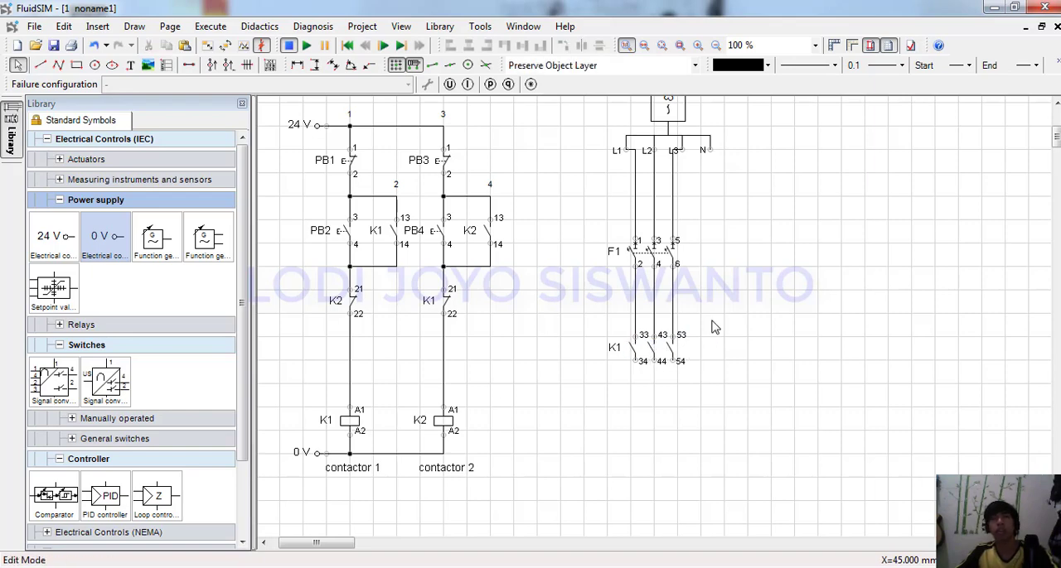
Insert a three-phase current squirrel-cage asynchronous motor below the three K1 contacts, connected to all three phases.
{"action": "type", "text": "T"}
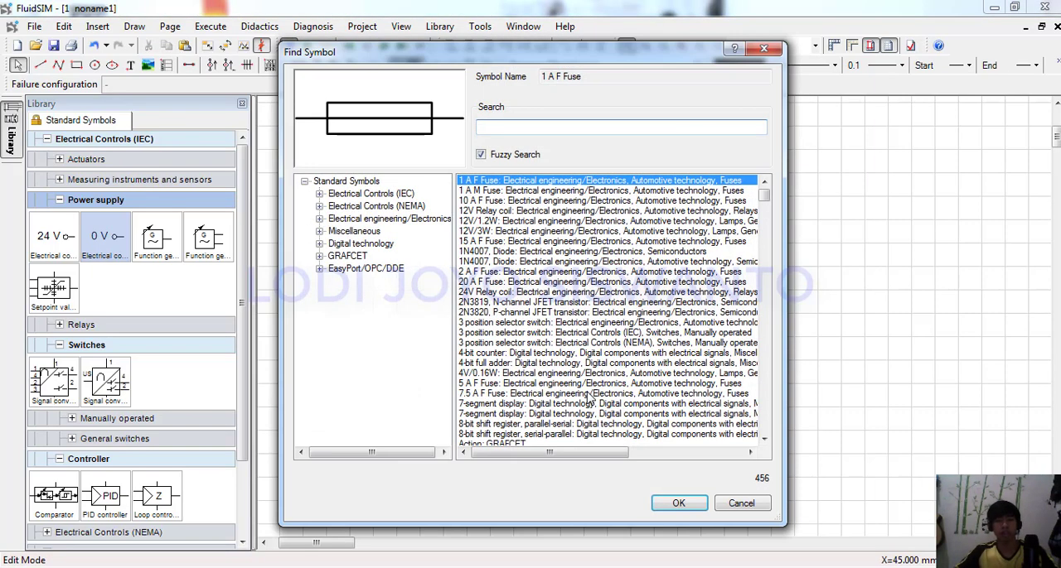
{"action": "type", "text": "HREE"}
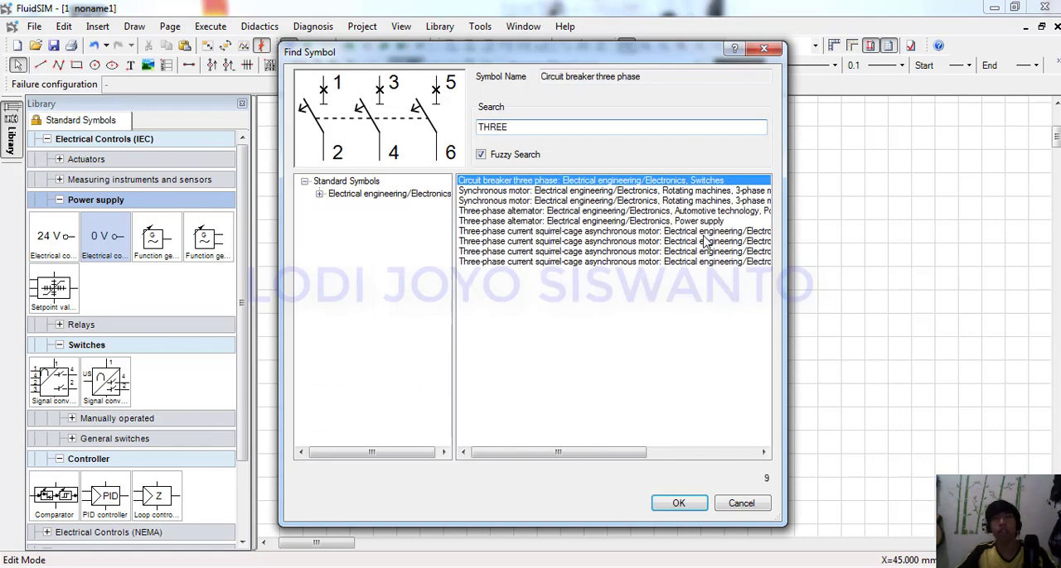
{"action": "left_click", "coordinate": [694, 221]}
{"action": "left_click", "coordinate": [711, 241]}
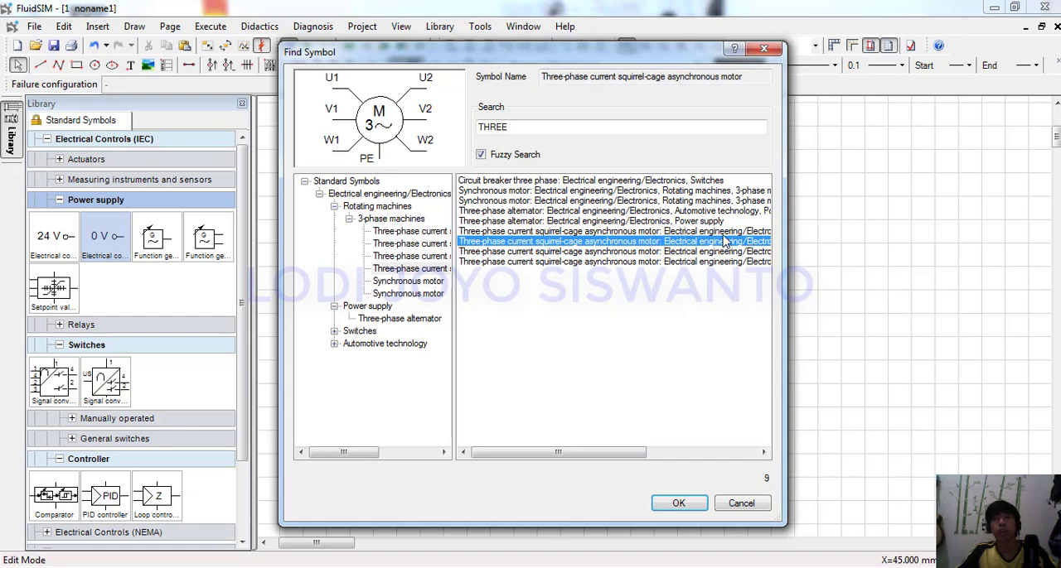
{"action": "key", "text": "Up"}
{"action": "left_click", "coordinate": [680, 503]}
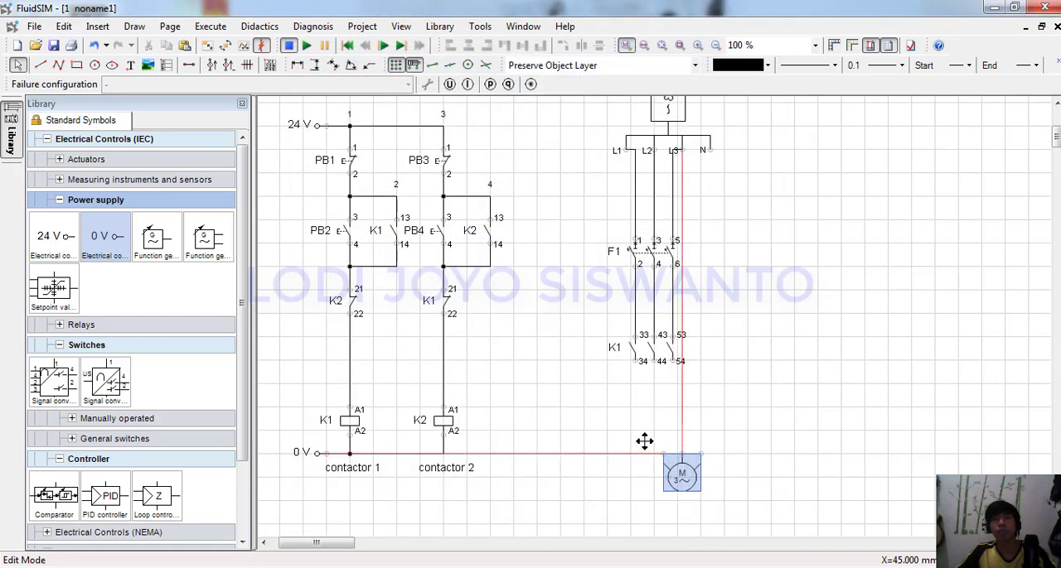
{"action": "left_click_drag", "start_coordinate": [632, 412], "coordinate": [628, 413]}
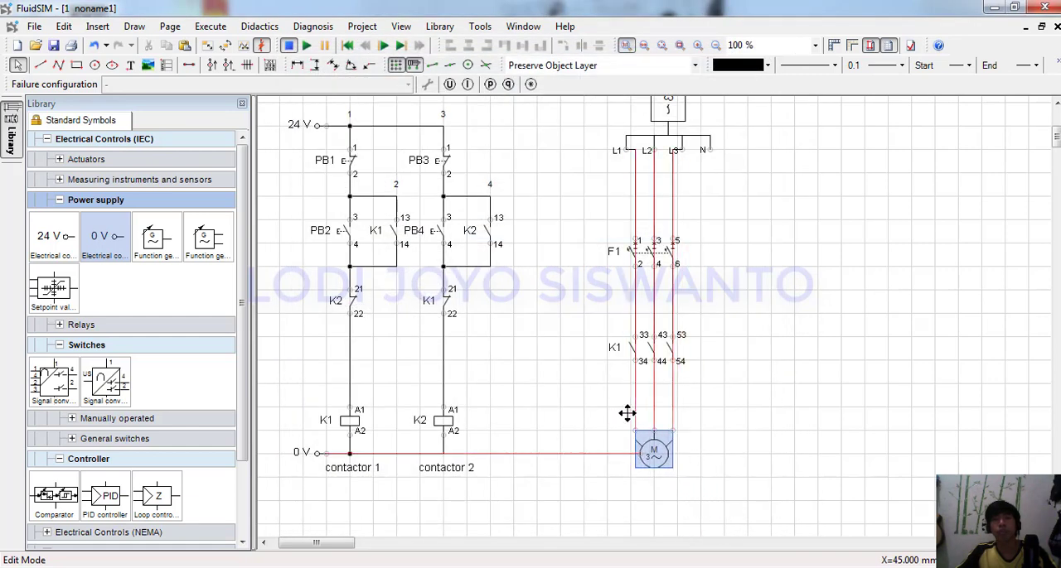
{"action": "left_click", "coordinate": [802, 382]}
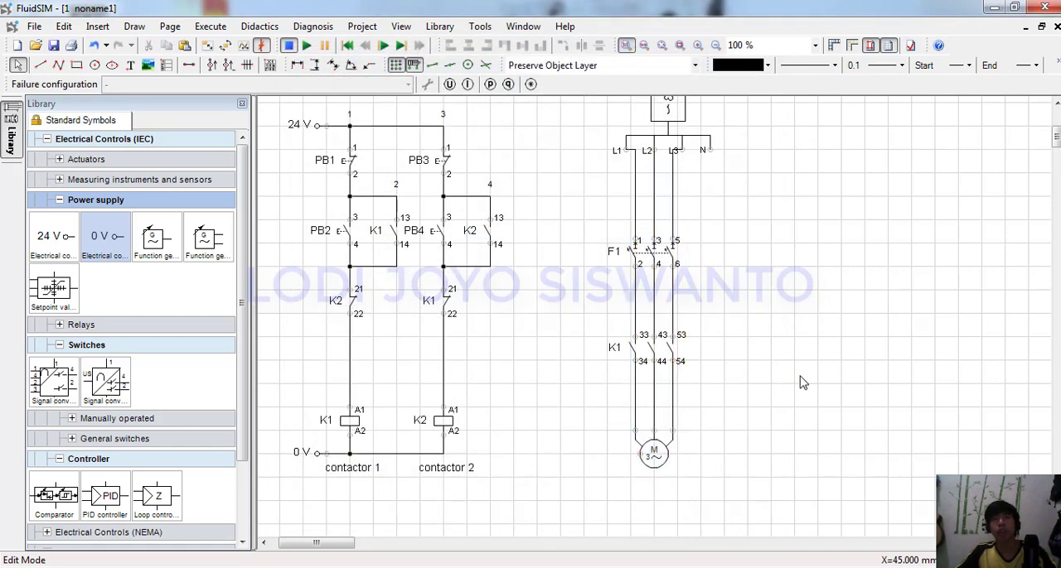
Set the motor's identification to M1 and display it.
{"action": "double_click", "coordinate": [655, 455]}
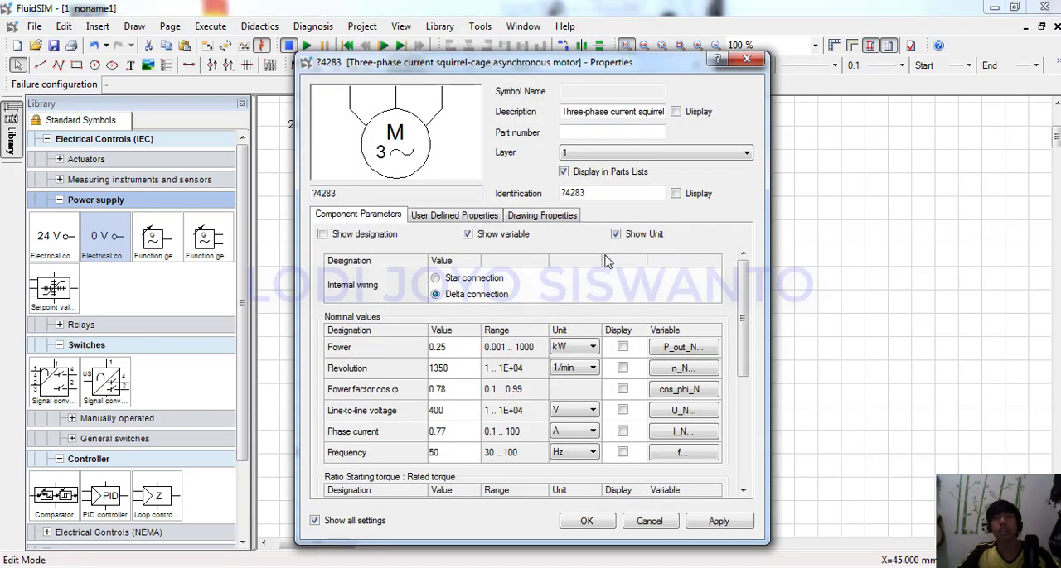
{"action": "left_click_drag", "start_coordinate": [607, 193], "coordinate": [494, 197]}
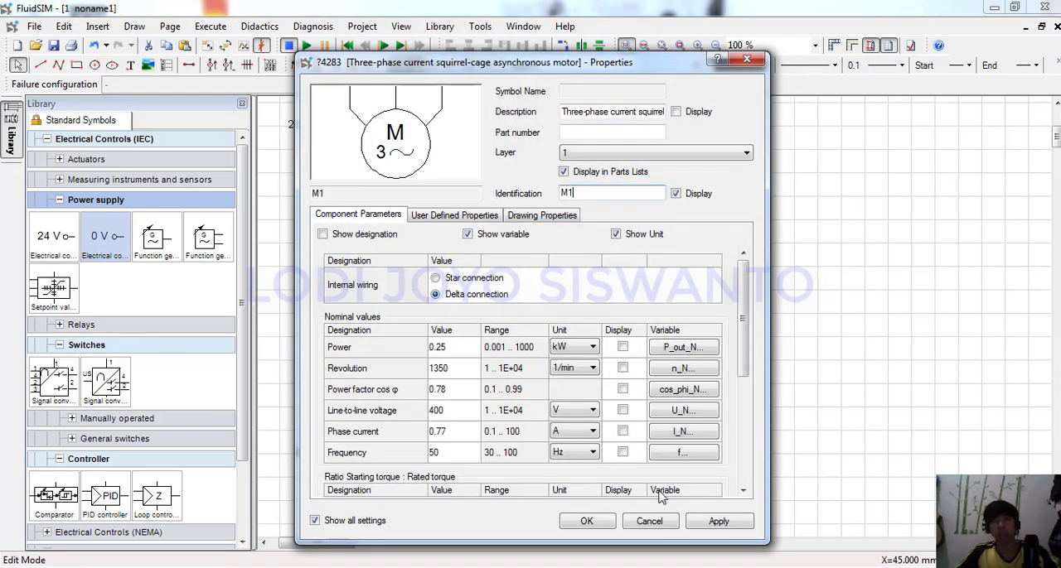
{"action": "left_click", "coordinate": [586, 521]}
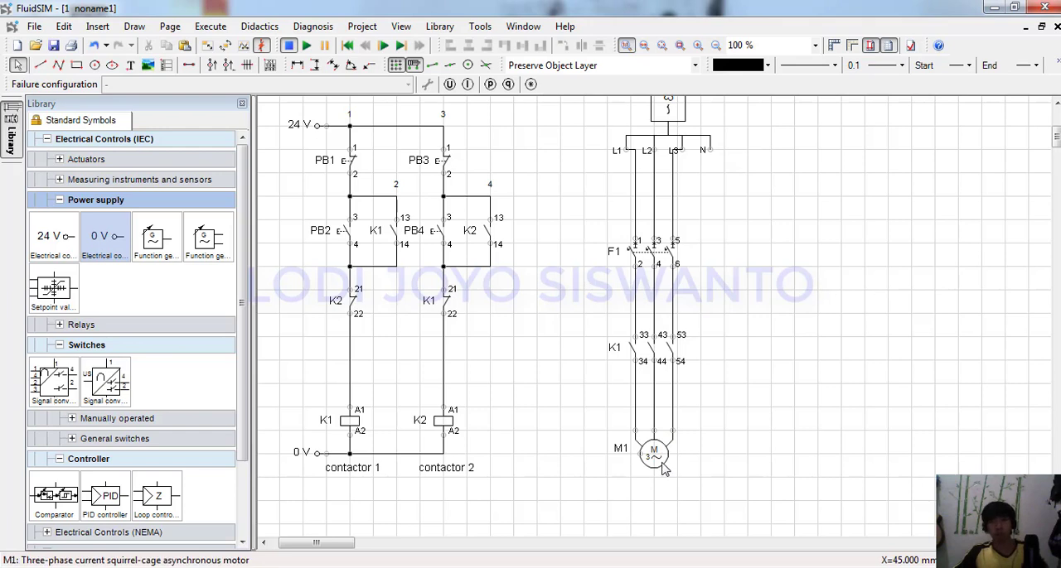
Place a copy of the three K1 power contacts to the right of the originals at the same height.
{"action": "mouse_move", "coordinate": [663, 469]}
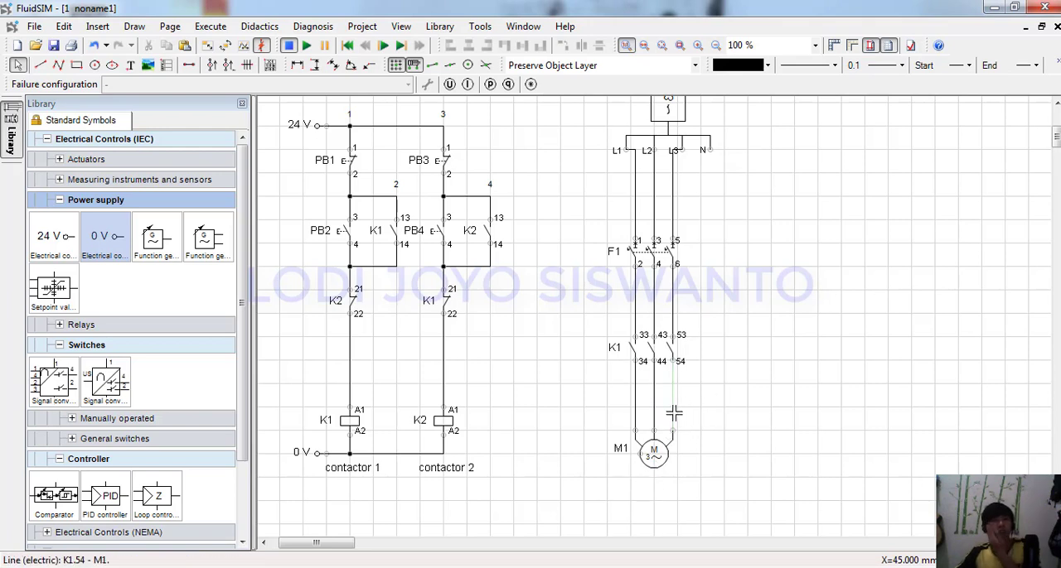
{"action": "mouse_move", "coordinate": [741, 317]}
{"action": "left_mouse_down"}
{"action": "mouse_move", "coordinate": [607, 368]}
{"action": "mouse_move", "coordinate": [684, 355]}
{"action": "mouse_move", "coordinate": [726, 325]}
{"action": "left_mouse_up"}
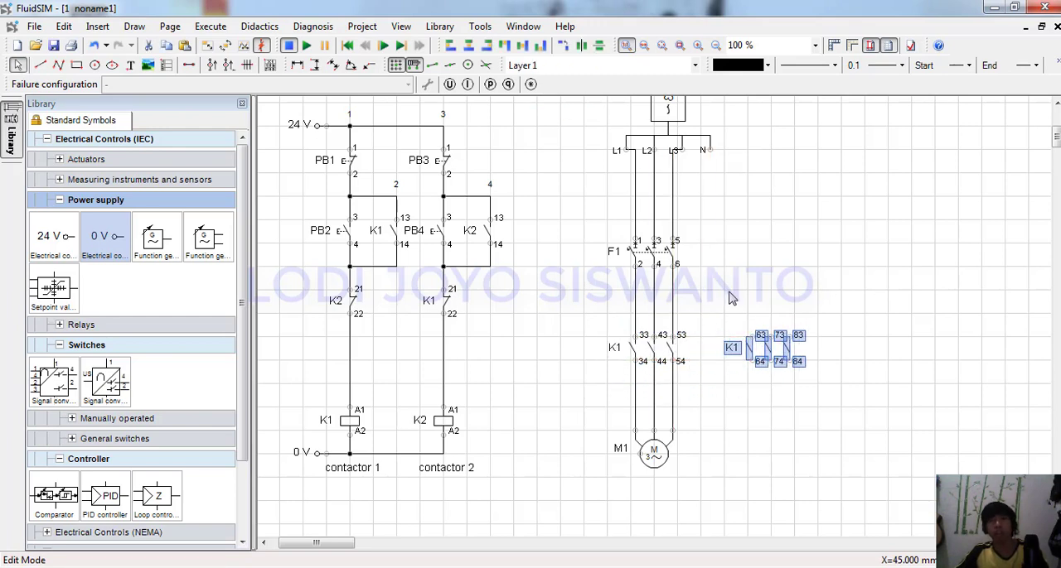
{"action": "left_click", "coordinate": [808, 278]}
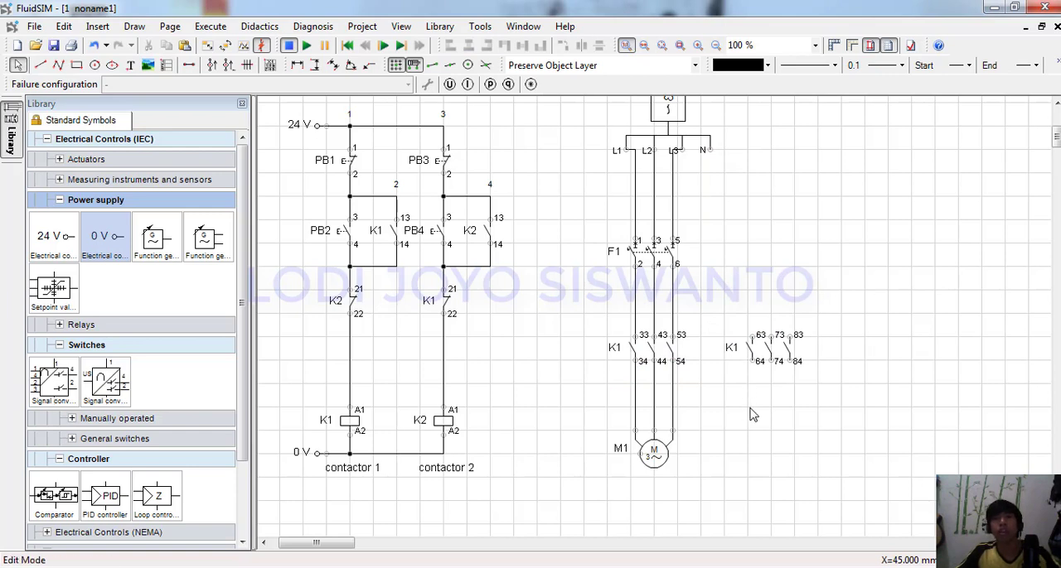
Wire the upper terminals of the three copied contacts to the matching phase lines below F1, moving F1 up to make room.
{"action": "left_click_drag", "start_coordinate": [752, 335], "coordinate": [636, 317]}
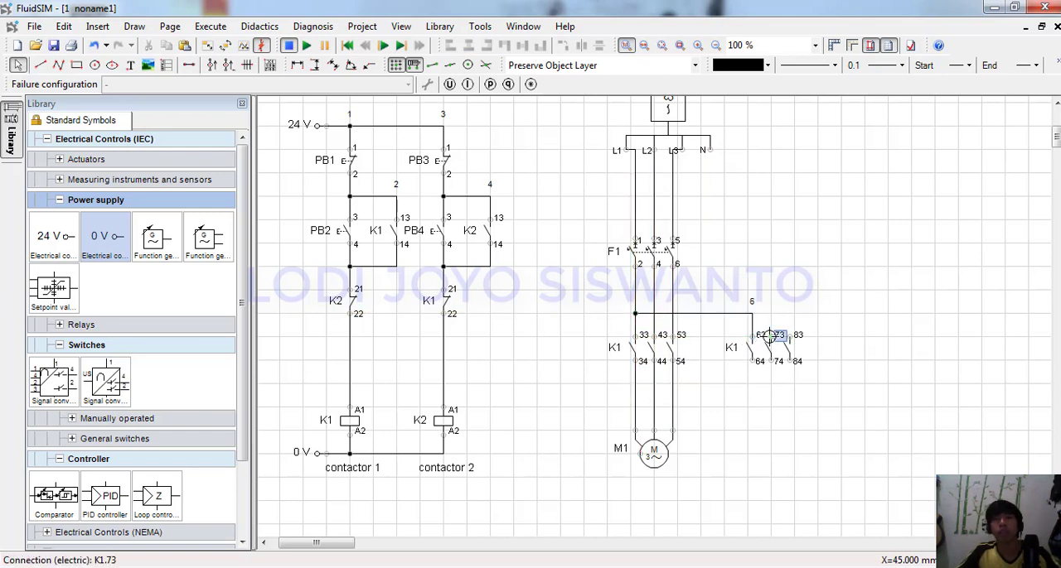
{"action": "left_click_drag", "start_coordinate": [771, 336], "coordinate": [654, 291]}
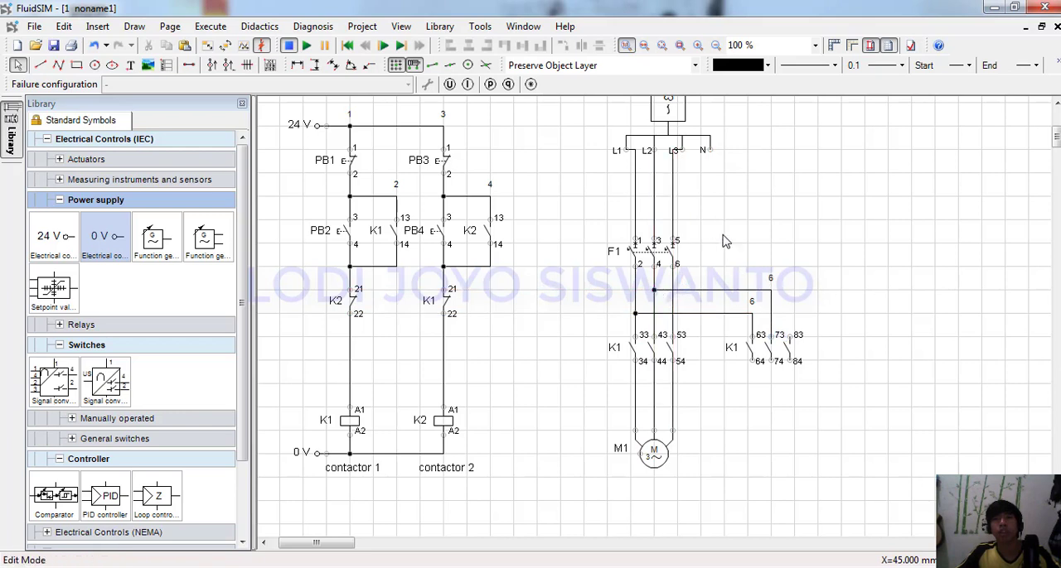
{"action": "left_click_drag", "start_coordinate": [723, 235], "coordinate": [636, 233]}
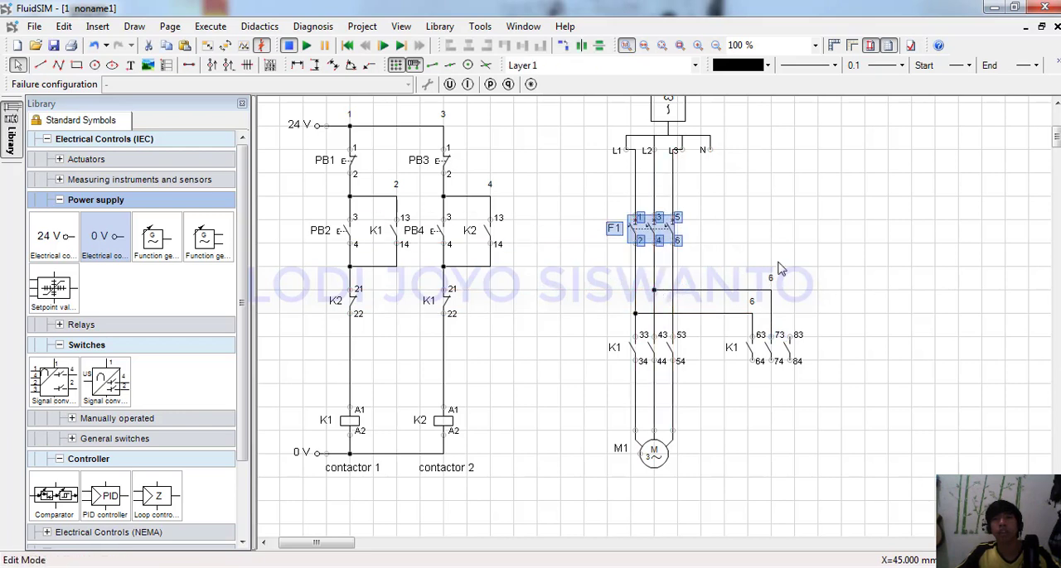
{"action": "left_click", "coordinate": [779, 268]}
{"action": "left_click_drag", "start_coordinate": [797, 336], "coordinate": [681, 268]}
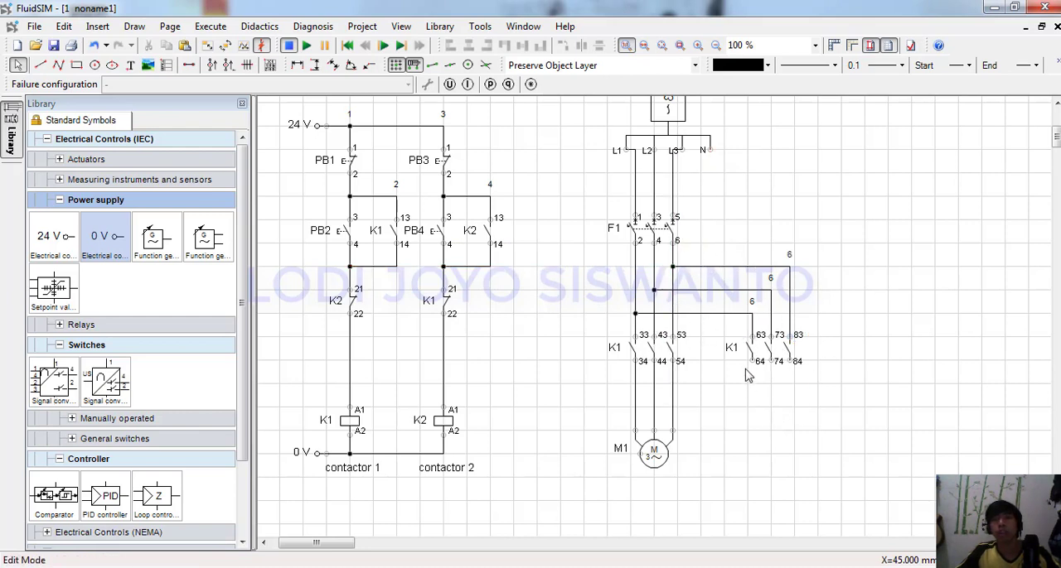
Wire the copied contacts' lower terminals to the motor lines with the second and third phases swapped, moving motor M1 down to make room.
{"action": "left_click_drag", "start_coordinate": [752, 362], "coordinate": [634, 382]}
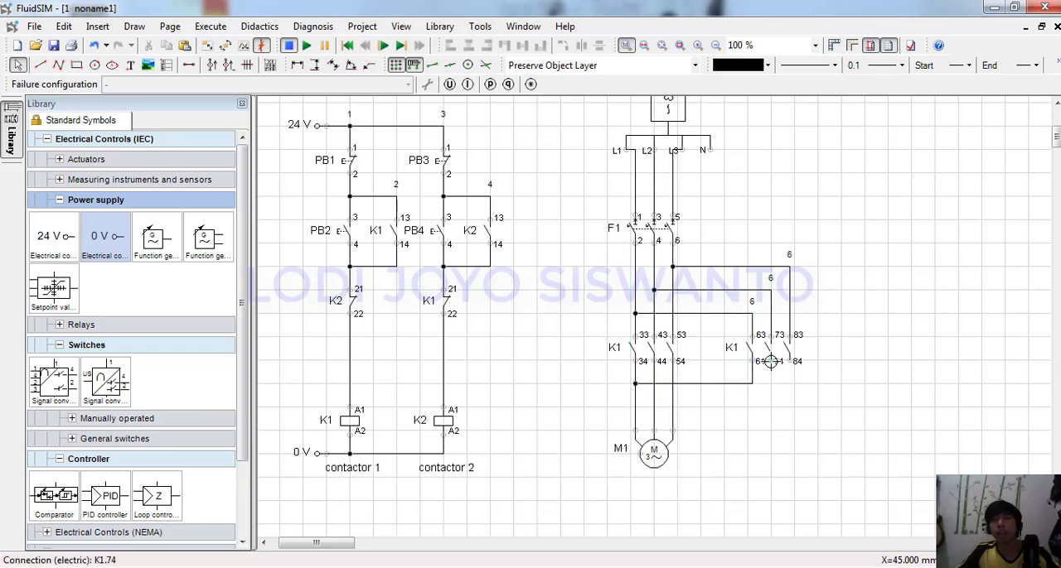
{"action": "left_click_drag", "start_coordinate": [771, 361], "coordinate": [673, 406]}
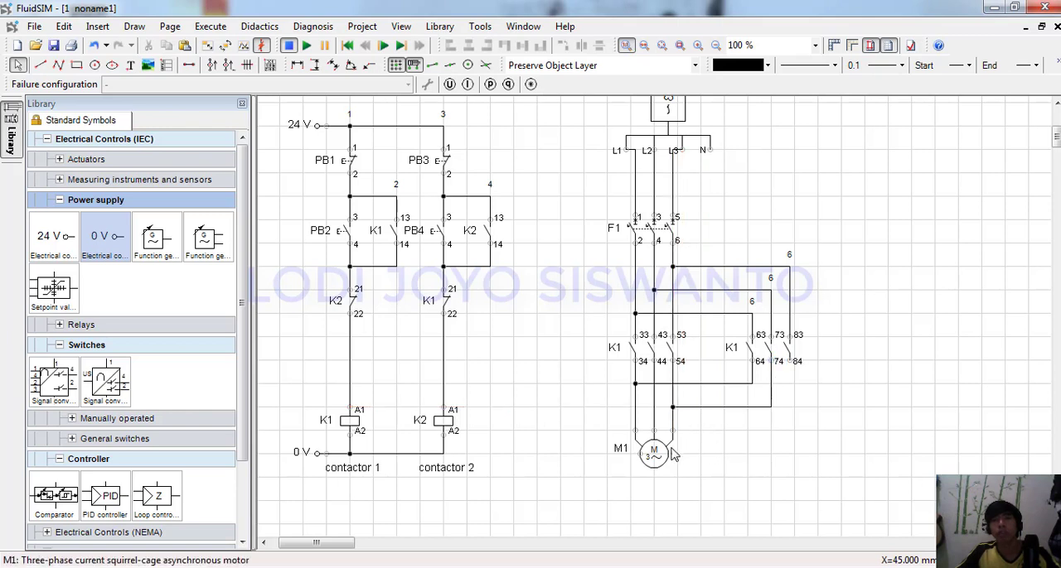
{"action": "left_click_drag", "start_coordinate": [654, 453], "coordinate": [658, 493]}
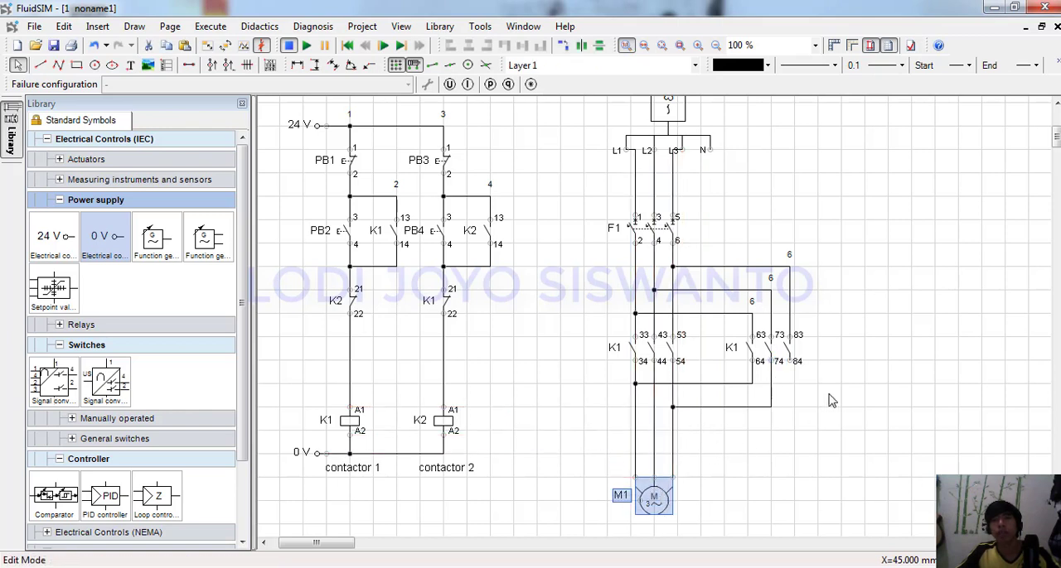
{"action": "left_click", "coordinate": [830, 399]}
{"action": "left_click", "coordinate": [784, 363]}
{"action": "left_click_drag", "start_coordinate": [792, 363], "coordinate": [654, 428]}
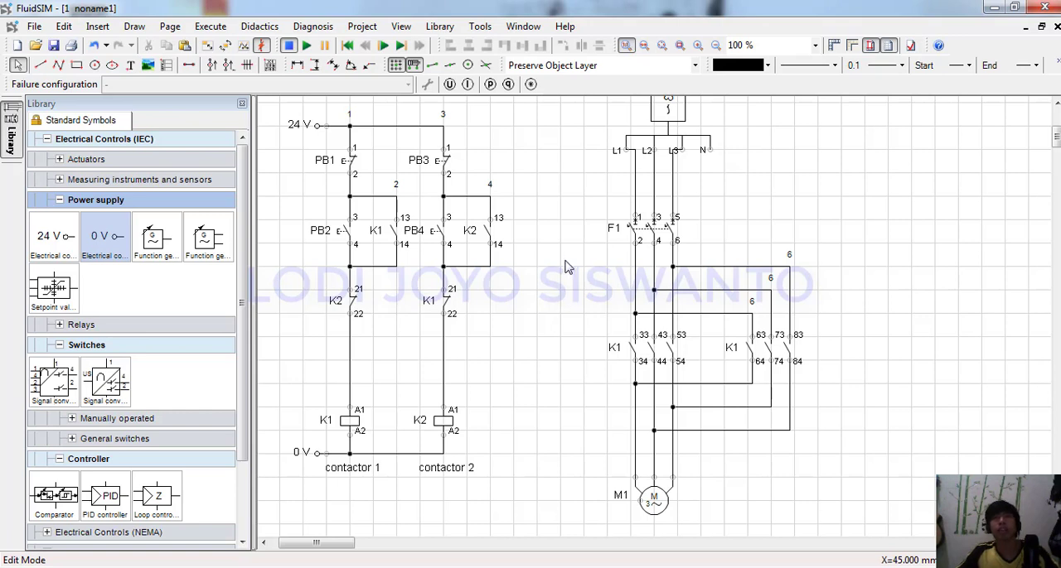
Simulate the circuit with the three-phase alternator's string voltage set to 380 V and pushbutton PB2 actuated, ending back in edit mode.
{"action": "left_click", "coordinate": [307, 45]}
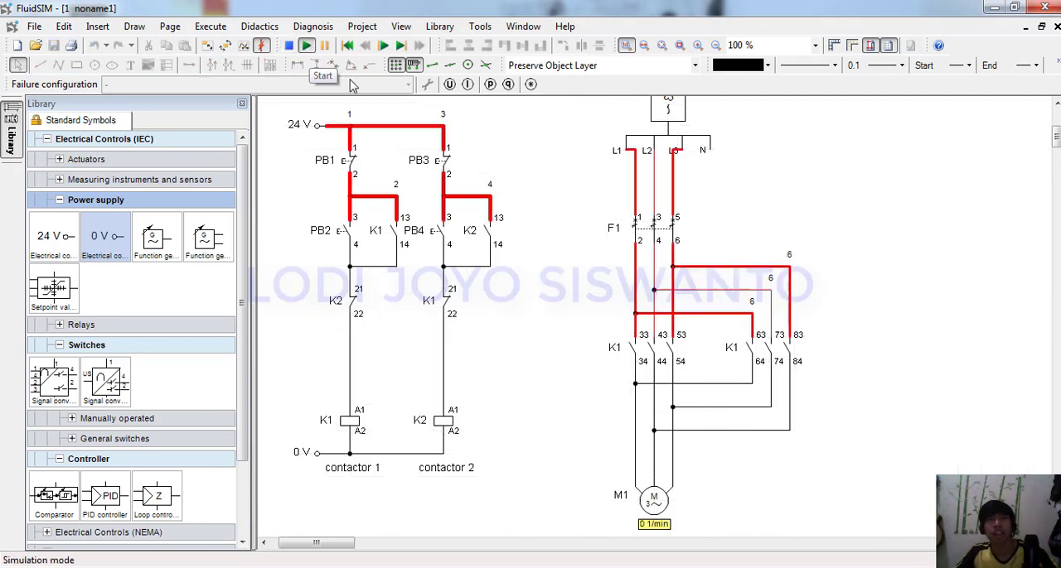
{"action": "double_click", "coordinate": [675, 125]}
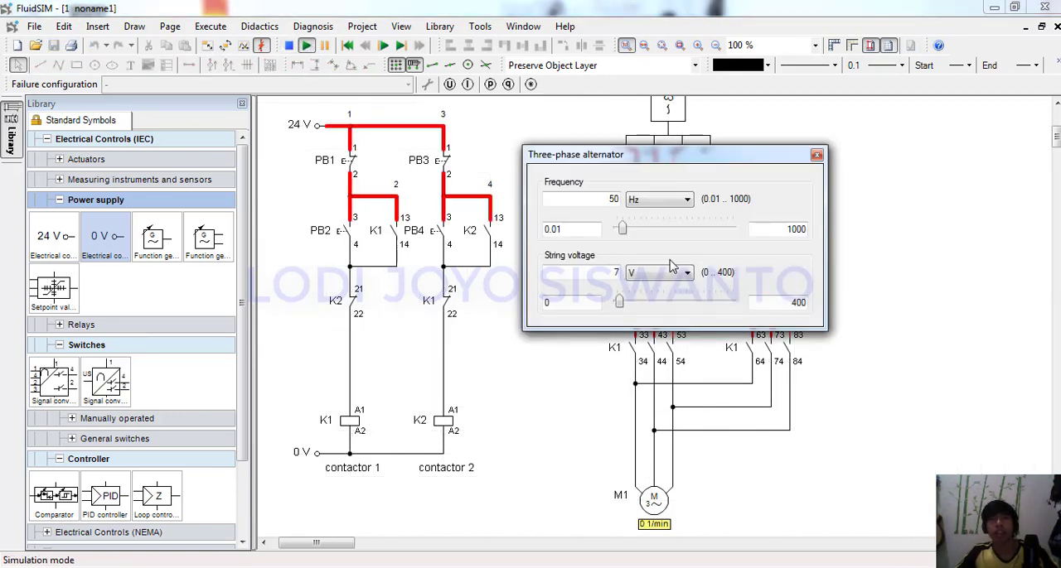
{"action": "type", "text": "380"}
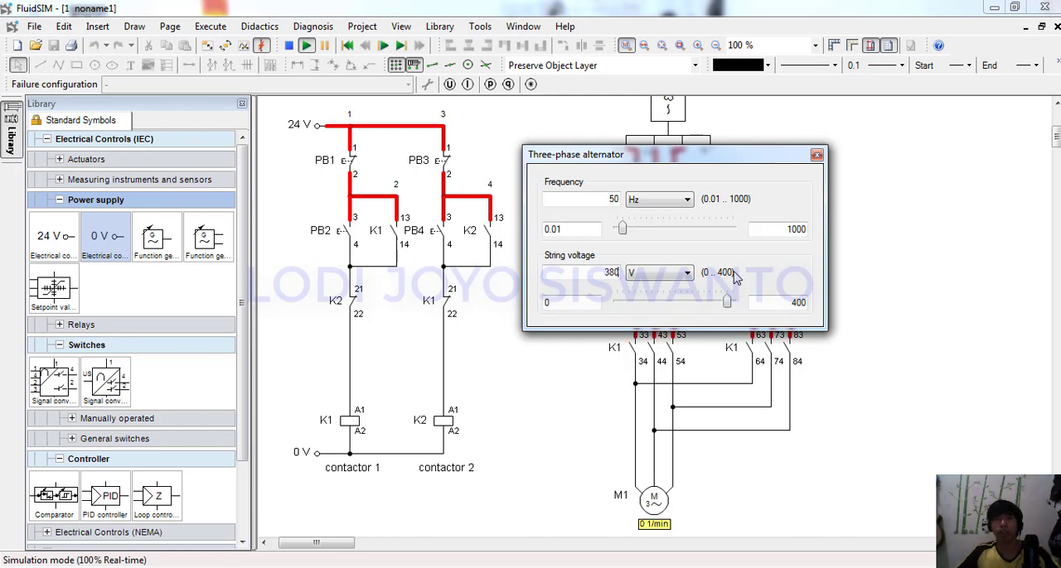
{"action": "left_click", "coordinate": [816, 155]}
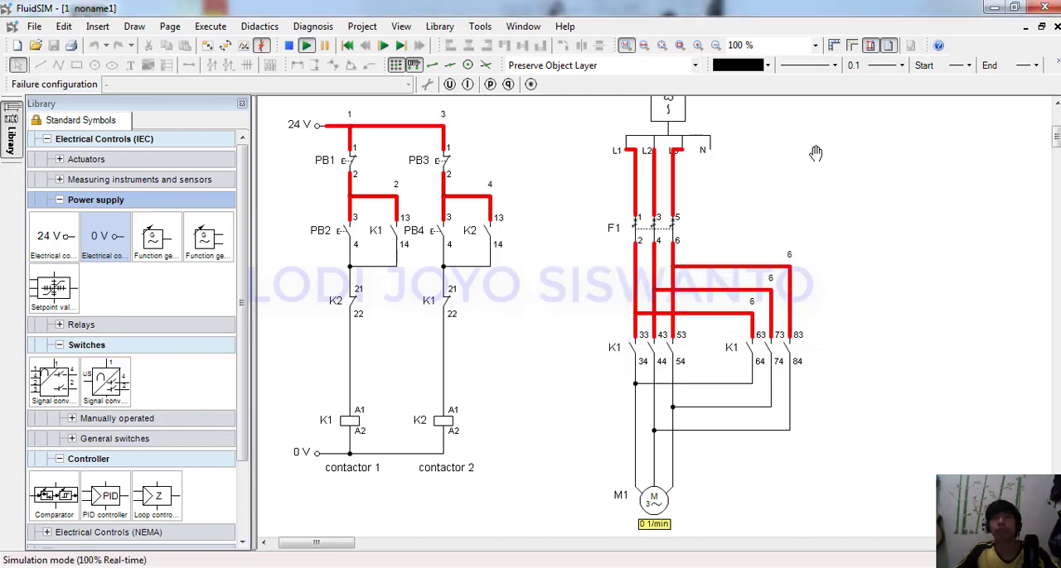
{"action": "left_click", "coordinate": [344, 223]}
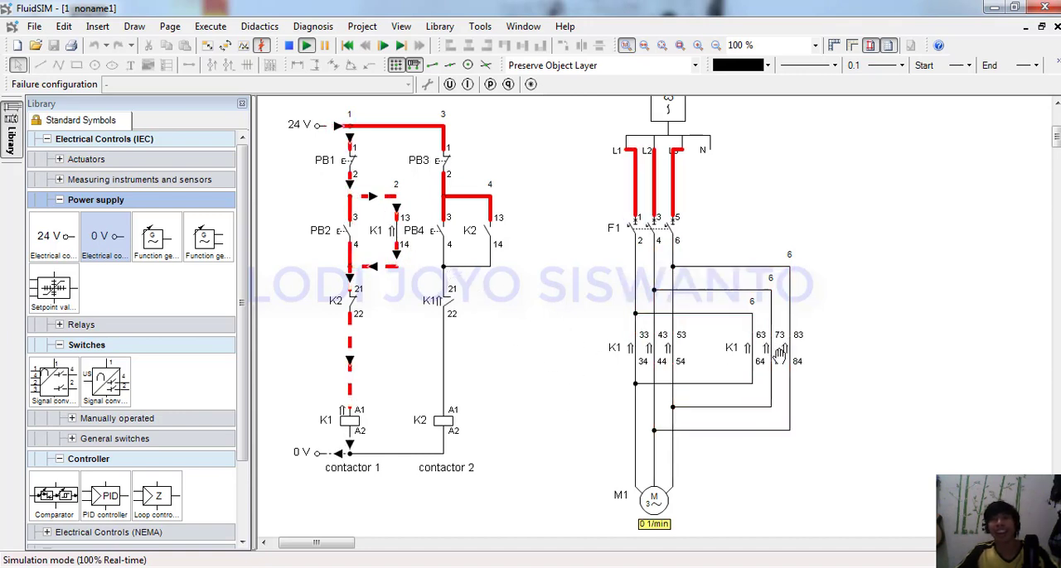
{"action": "left_click", "coordinate": [289, 45]}
{"action": "left_click_drag", "start_coordinate": [846, 338], "coordinate": [814, 348]}
{"action": "left_click", "coordinate": [779, 352]}
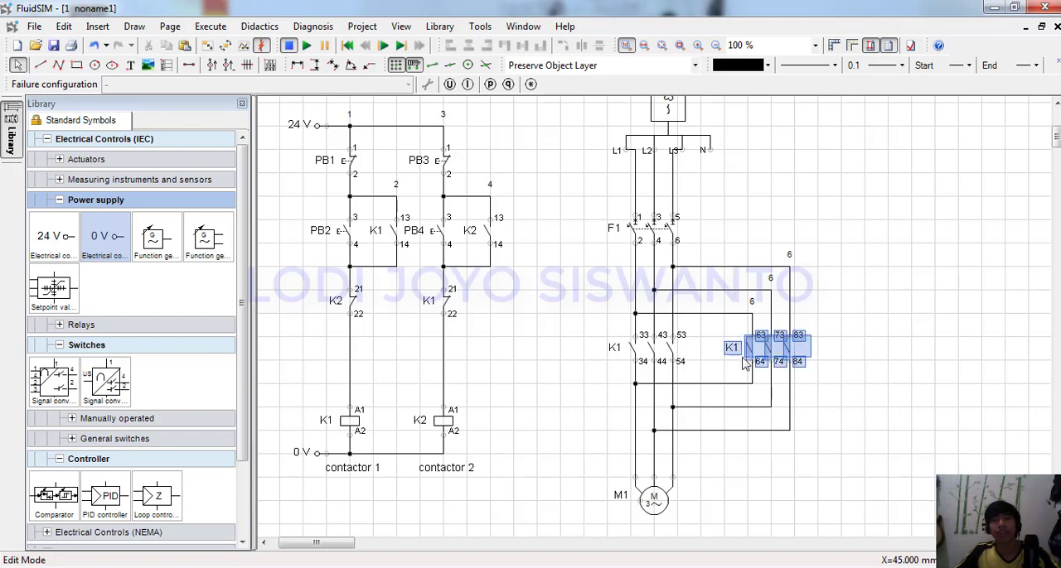
{"action": "key", "text": "Delete"}
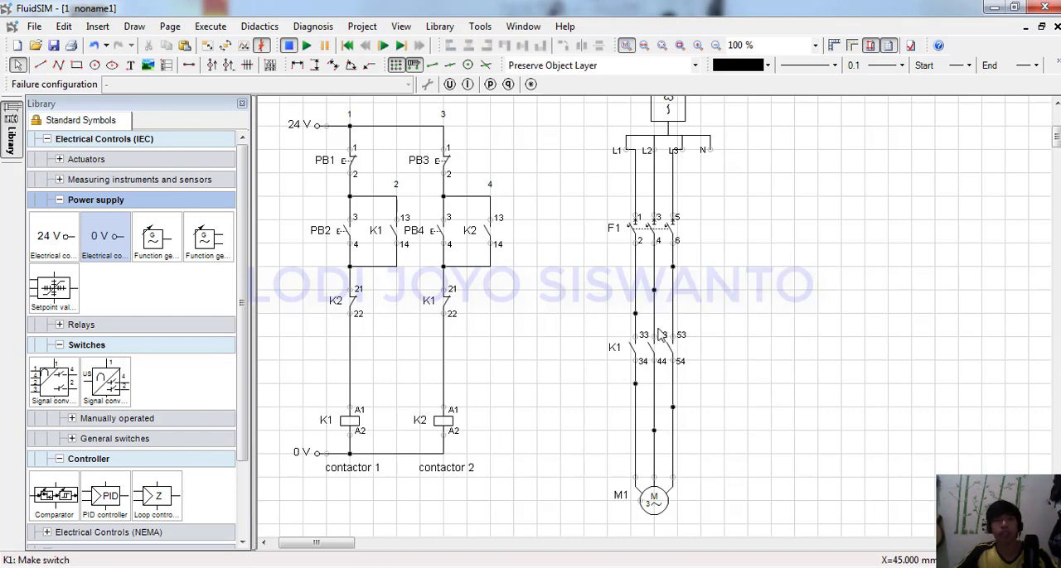
{"action": "key", "text": "ctrl+z"}
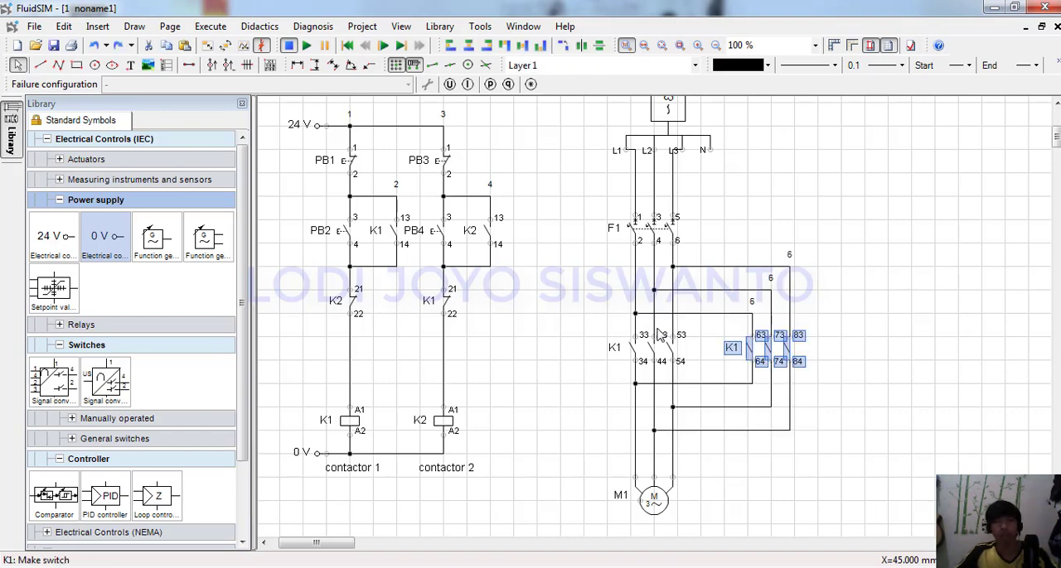
Change the main component of each of the three copied power contacts to K2.
{"action": "double_click", "coordinate": [749, 352]}
{"action": "left_click", "coordinate": [525, 303]}
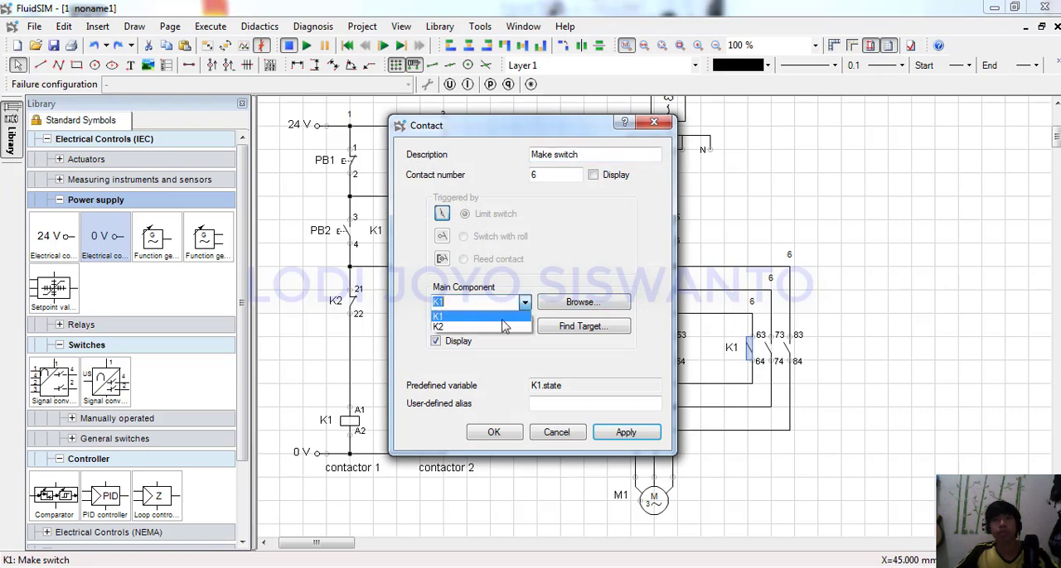
{"action": "left_click", "coordinate": [498, 329]}
{"action": "left_click", "coordinate": [494, 433]}
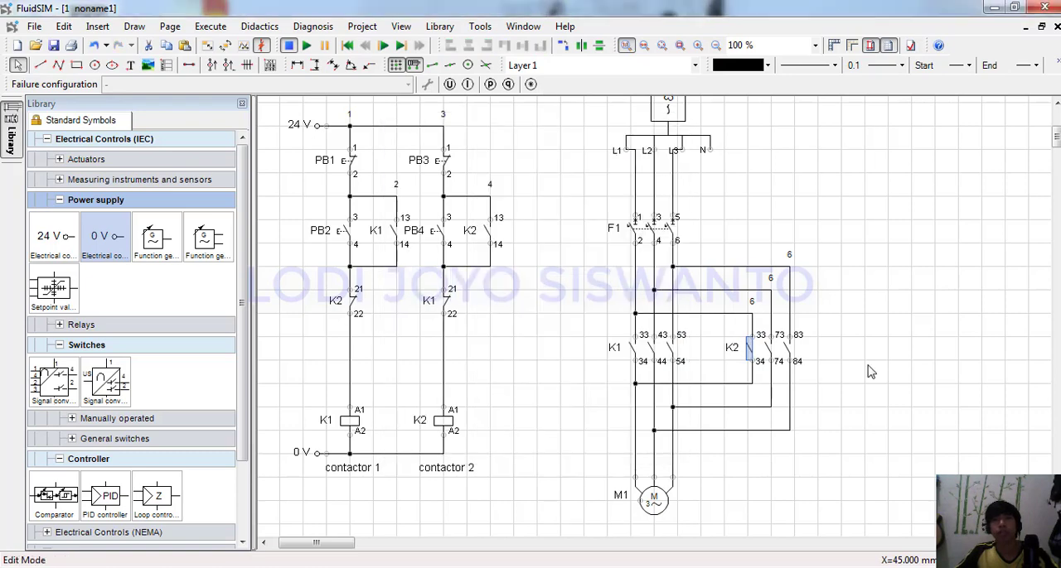
{"action": "double_click", "coordinate": [769, 348]}
{"action": "left_click", "coordinate": [525, 303]}
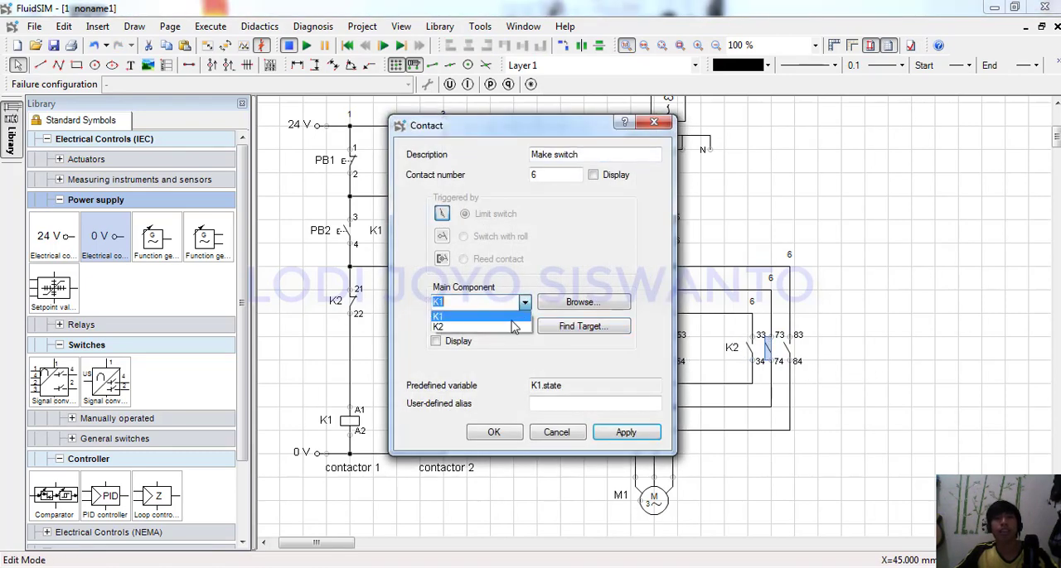
{"action": "left_click", "coordinate": [512, 327]}
{"action": "left_click", "coordinate": [494, 432]}
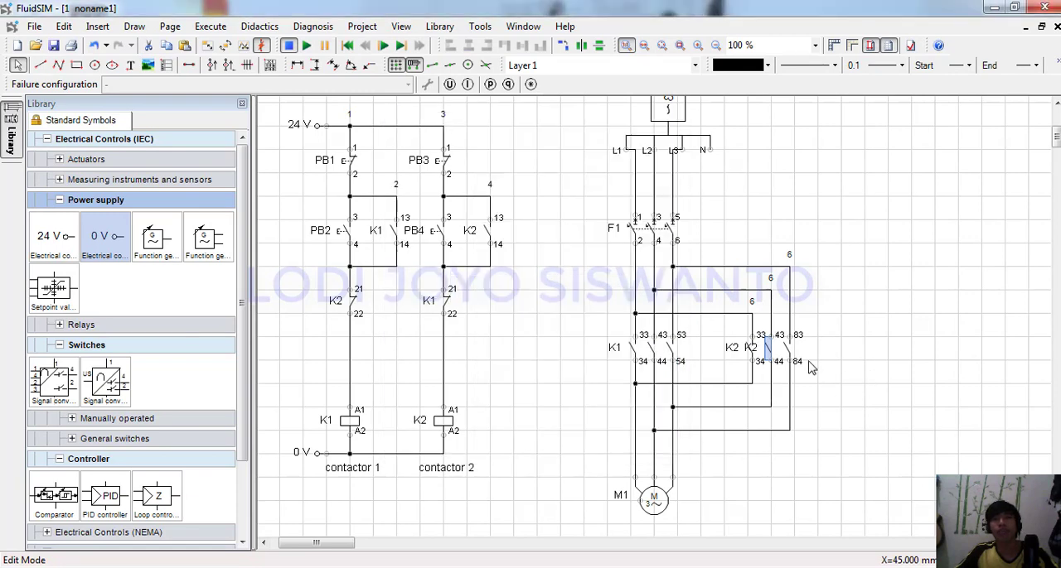
{"action": "double_click", "coordinate": [786, 350]}
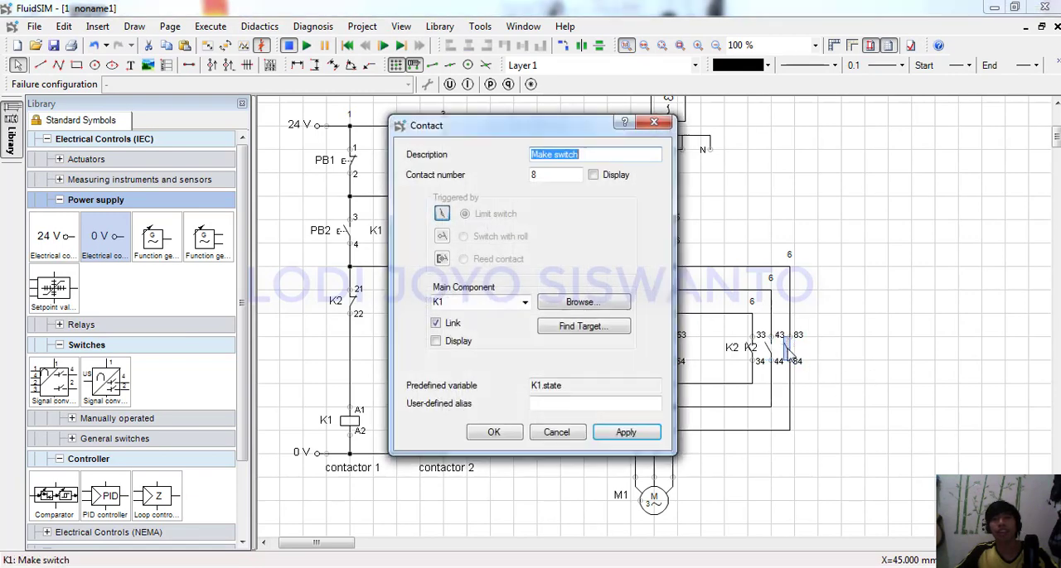
{"action": "left_click", "coordinate": [525, 304]}
{"action": "left_click", "coordinate": [508, 327]}
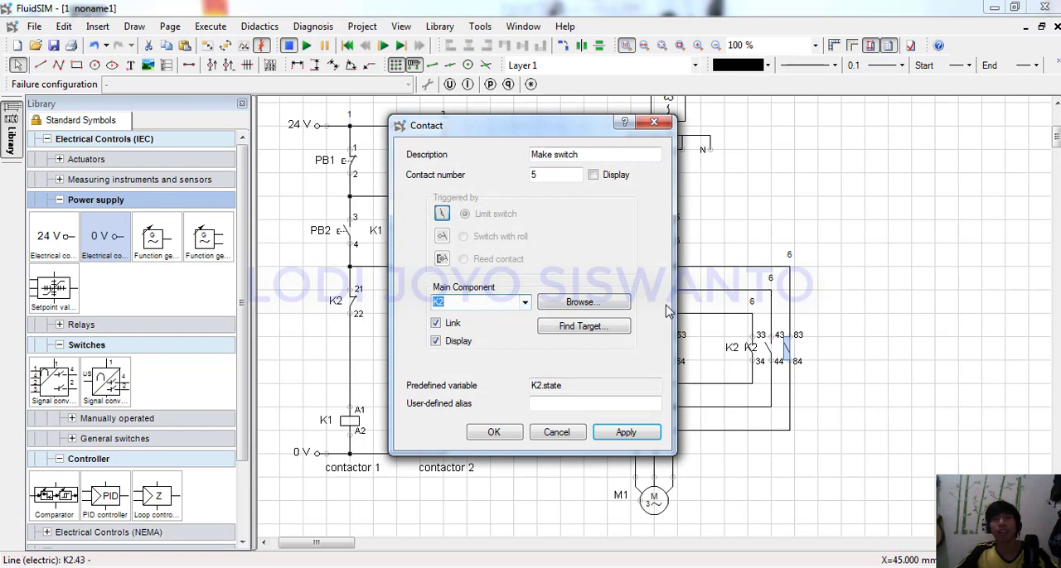
{"action": "left_click", "coordinate": [494, 433]}
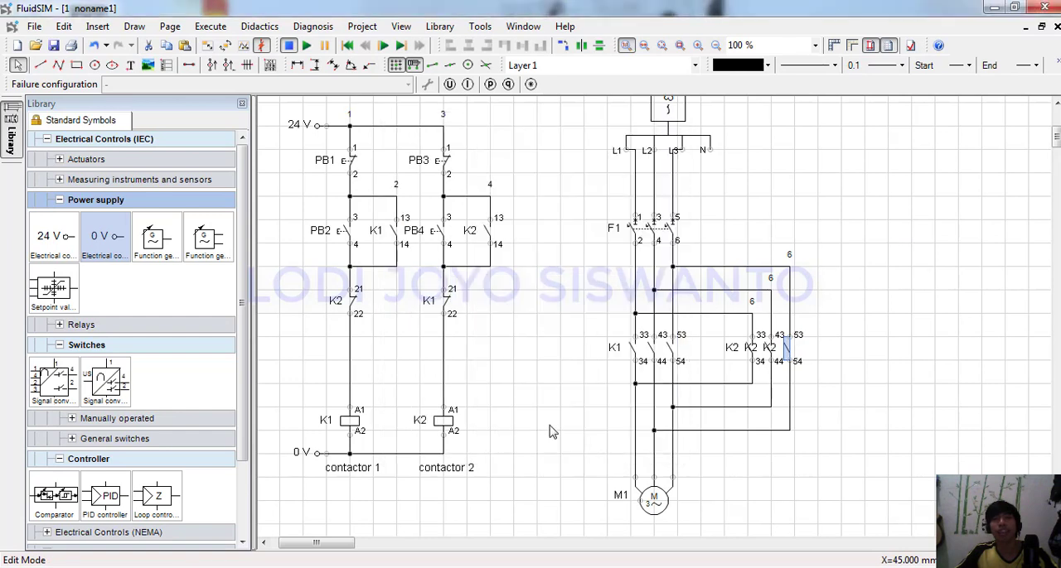
Delete the duplicate K2 labels at the second and third copied contacts.
{"action": "left_click", "coordinate": [773, 348]}
{"action": "key", "text": "Delete"}
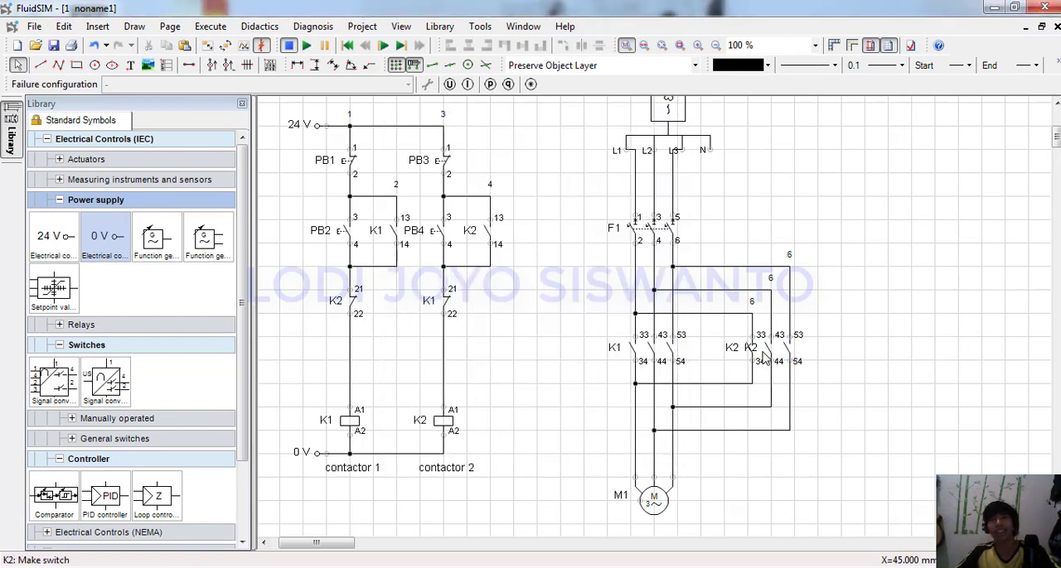
{"action": "left_click", "coordinate": [759, 349]}
{"action": "key", "text": "Delete"}
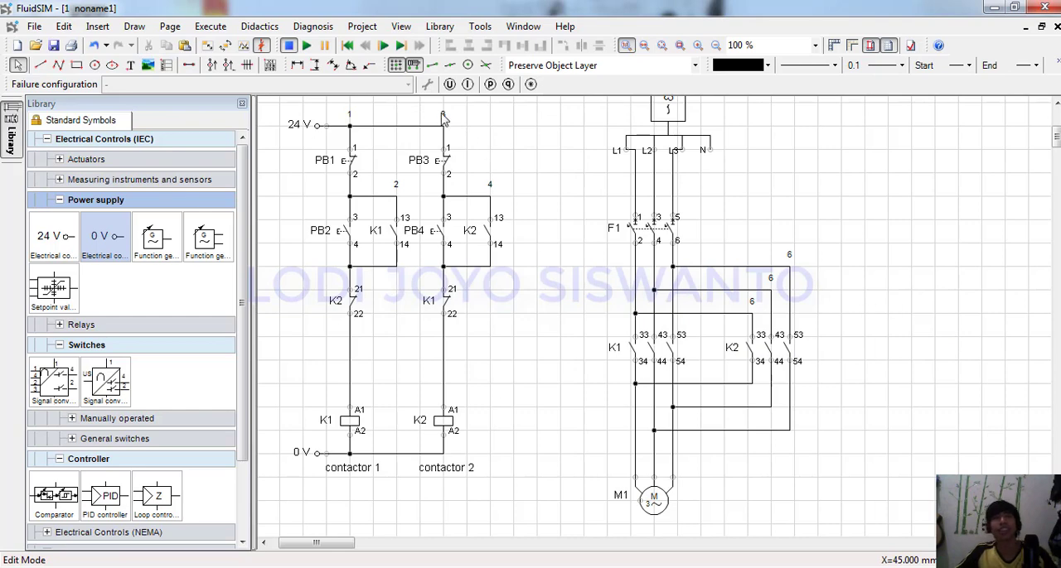
Simulate the motor reversal: start K1 with PB2, test the interlock with PB4, stop K1 with PB1, and start K2 with PB4.
{"action": "left_click", "coordinate": [306, 45]}
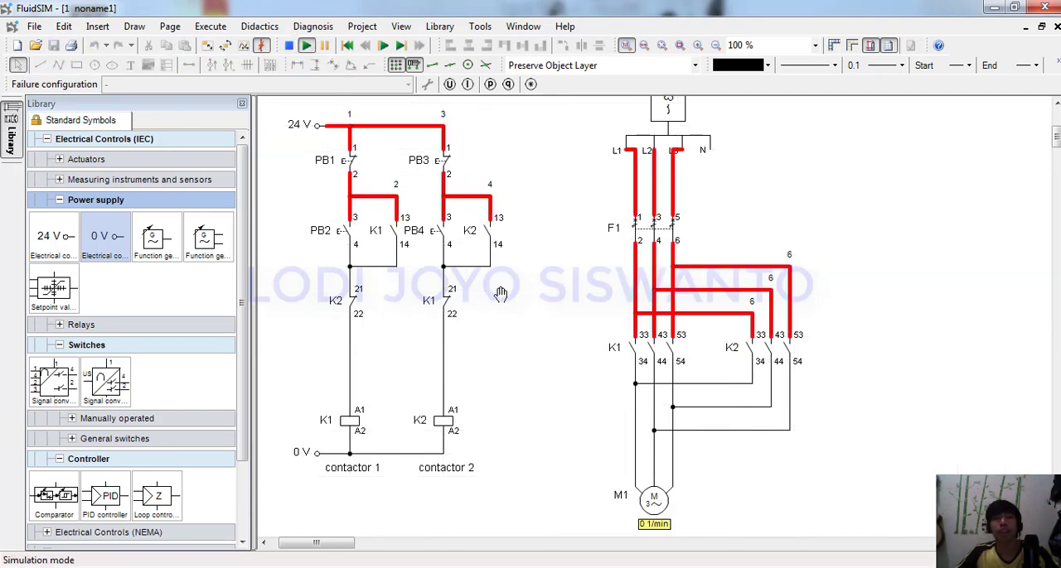
{"action": "left_click", "coordinate": [341, 230]}
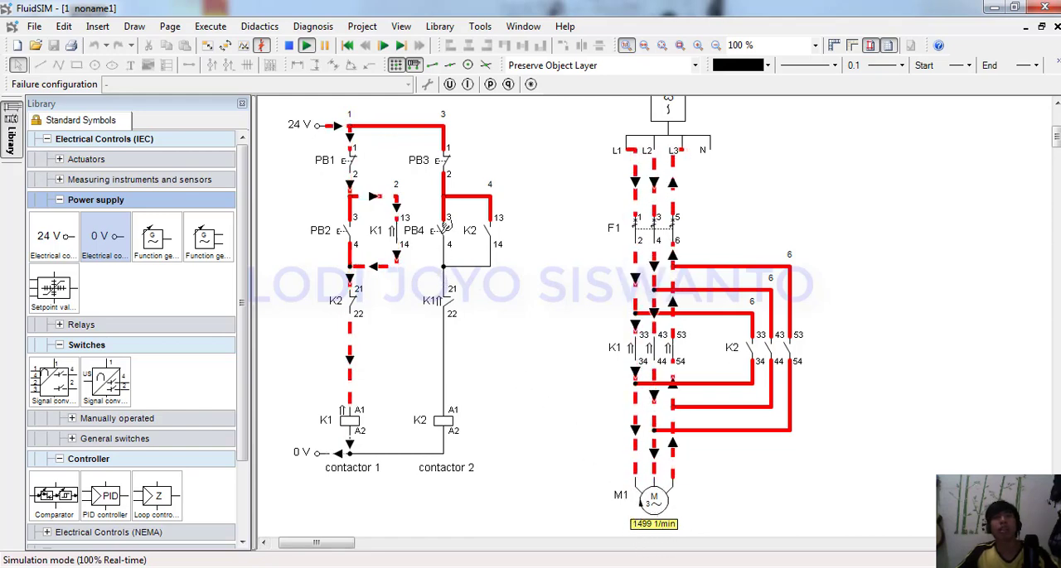
{"action": "left_click", "coordinate": [446, 225]}
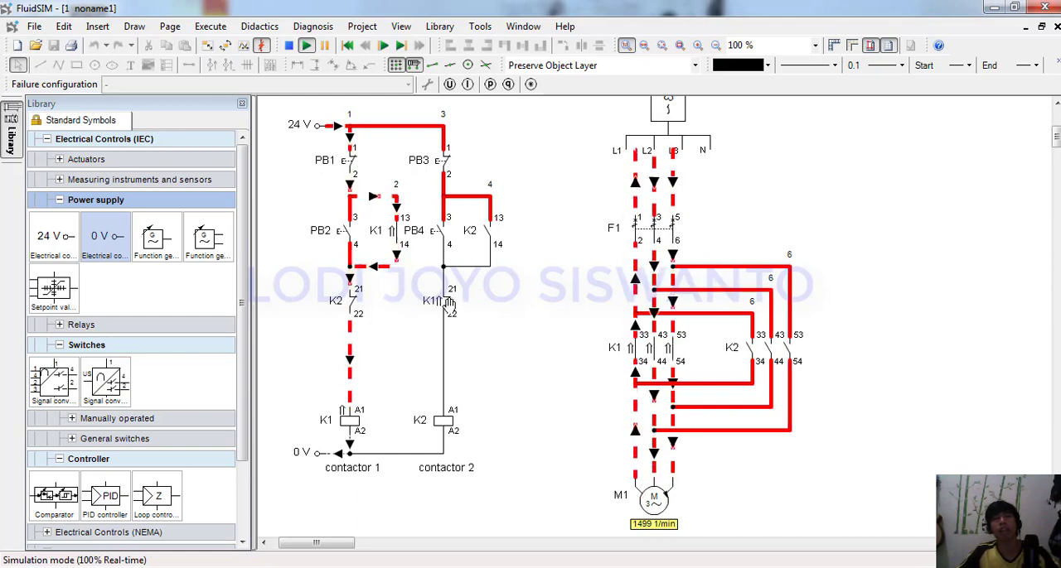
{"action": "left_click", "coordinate": [355, 152]}
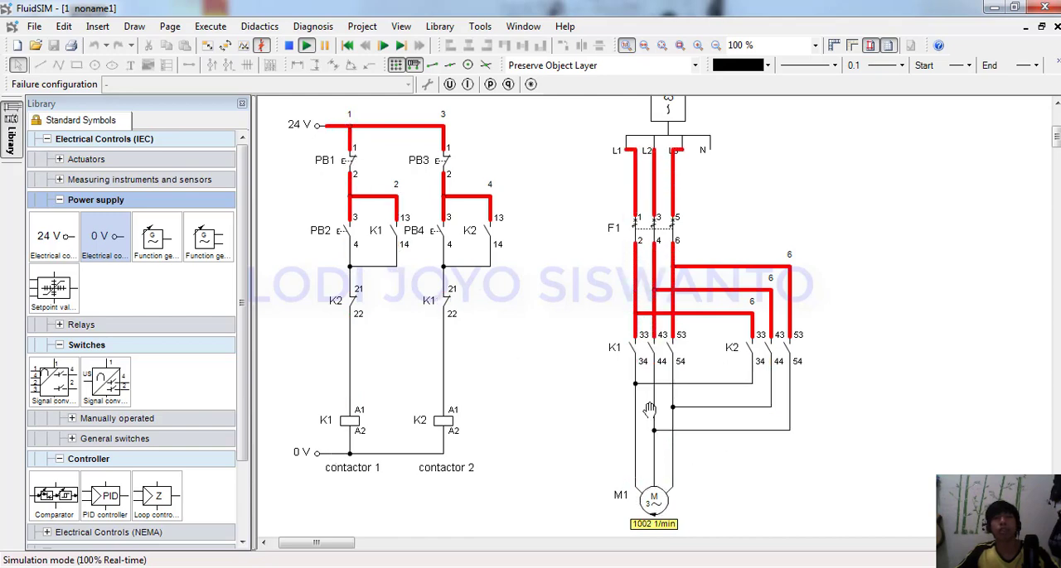
{"action": "left_click", "coordinate": [440, 221]}
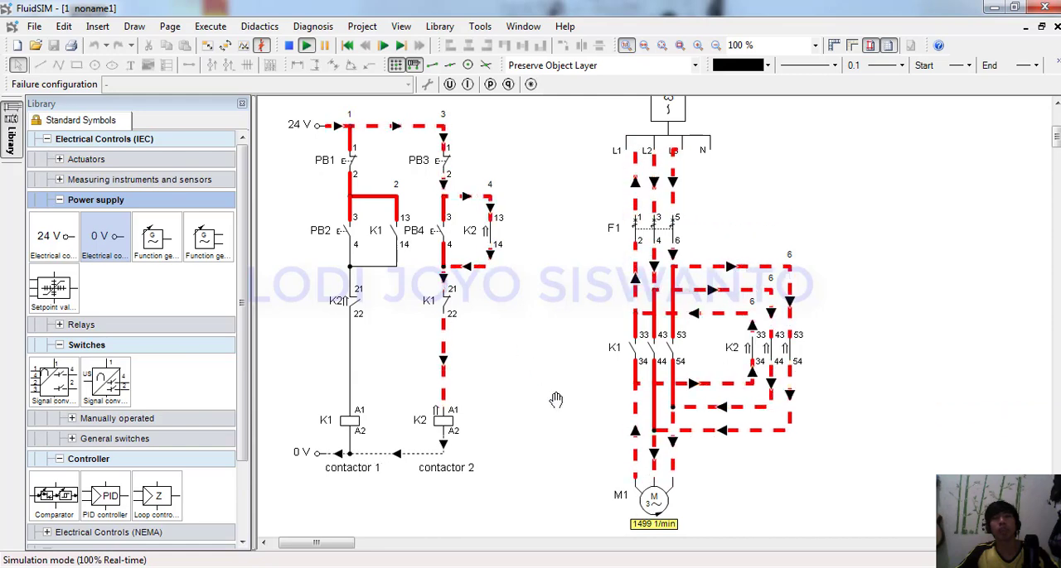